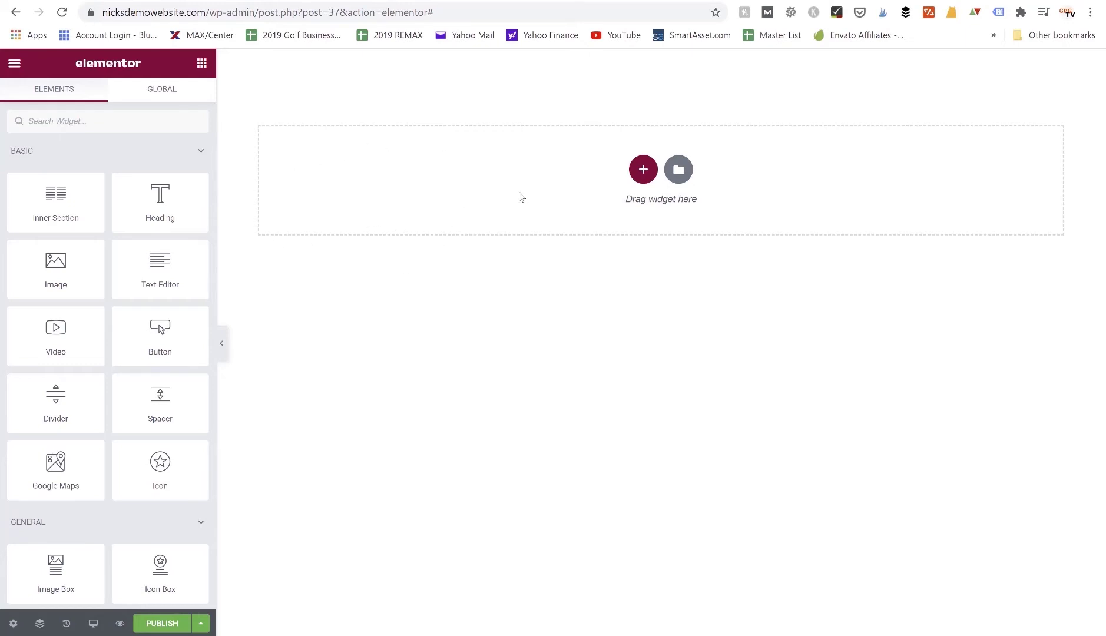
Check page settings, drag an Image widget into the empty section, then reselect it after selecting its column and section
{"action": "left_click", "coordinate": [13, 623]}
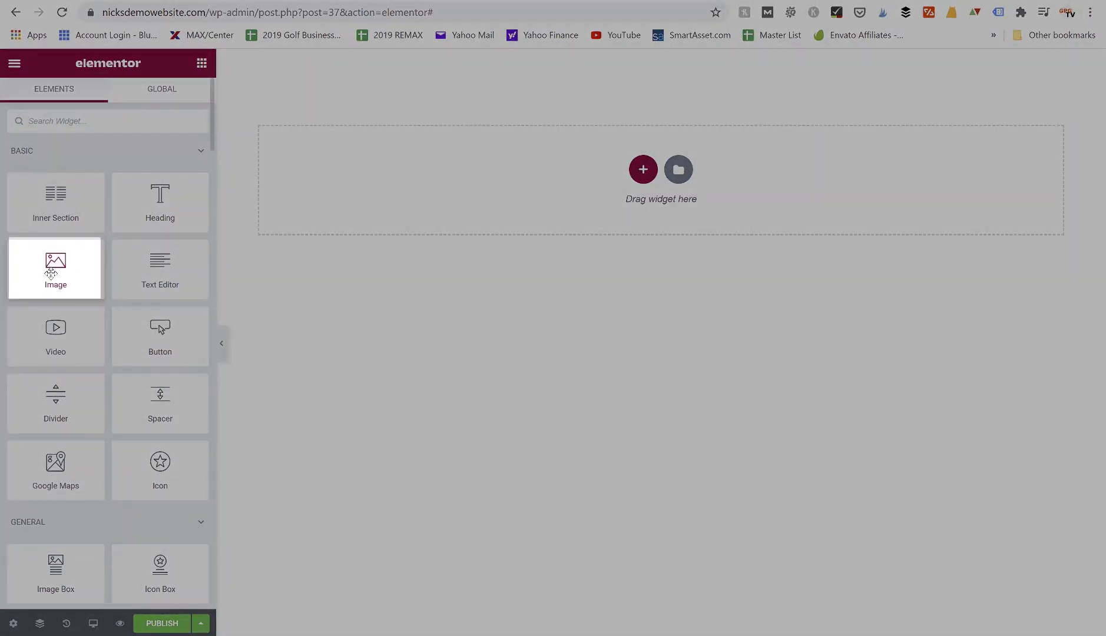
{"action": "left_click_drag", "start_coordinate": [51, 272], "coordinate": [477, 177]}
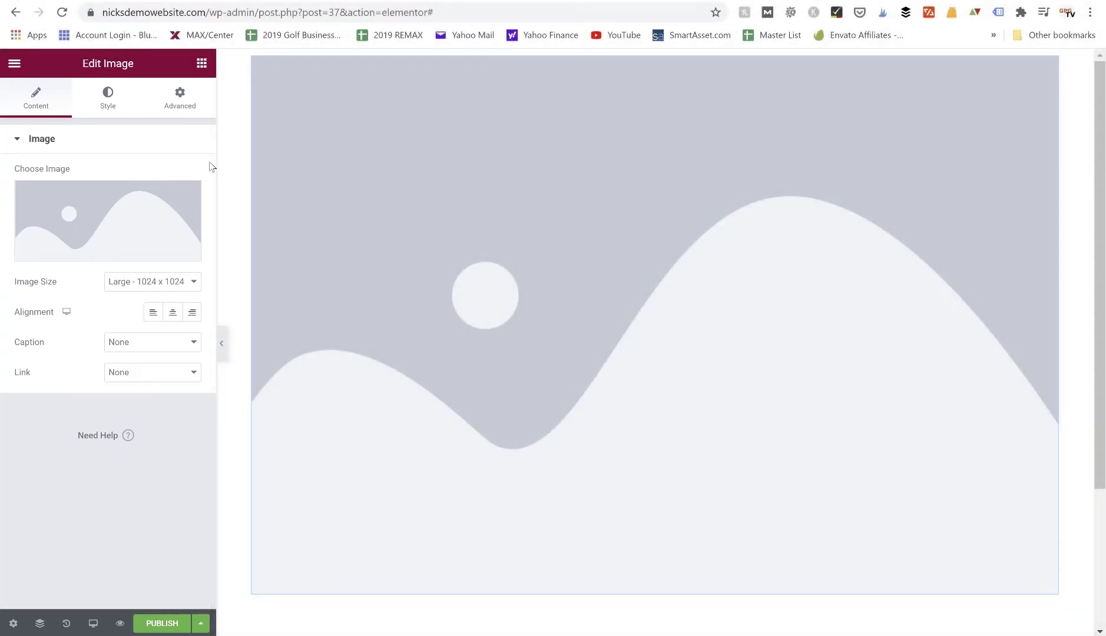
{"action": "left_click", "coordinate": [254, 58]}
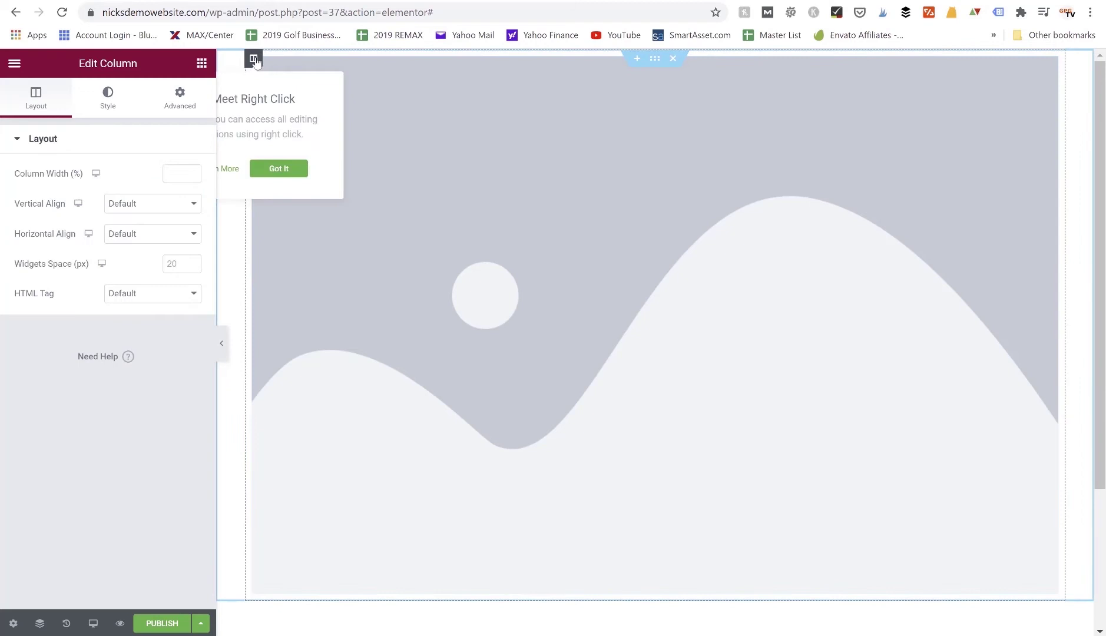
{"action": "left_click", "coordinate": [655, 58]}
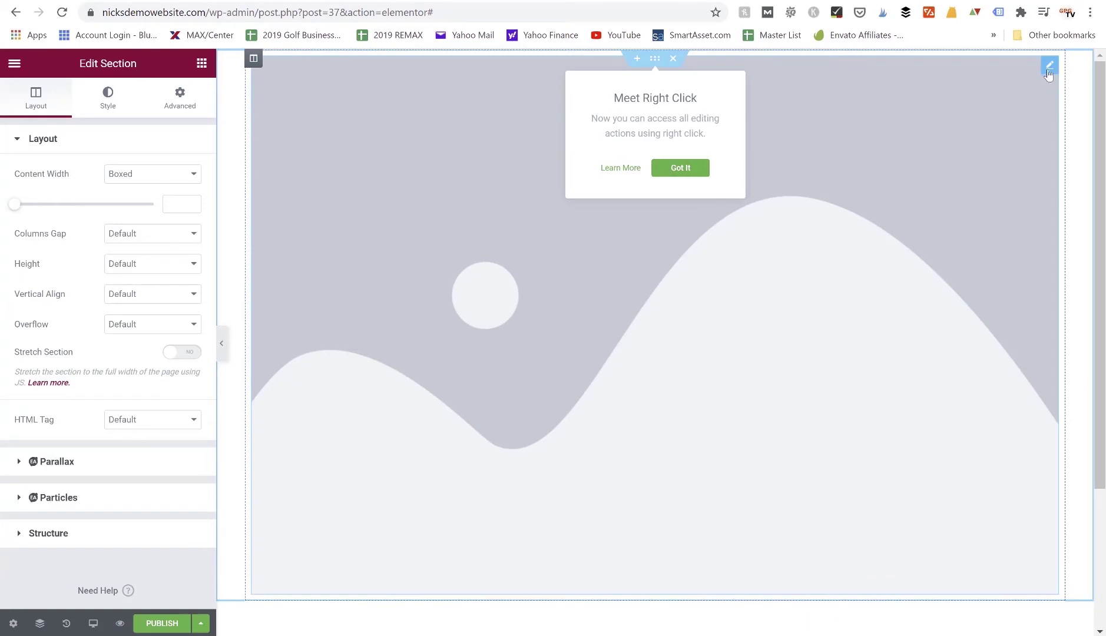
{"action": "left_click", "coordinate": [1049, 66]}
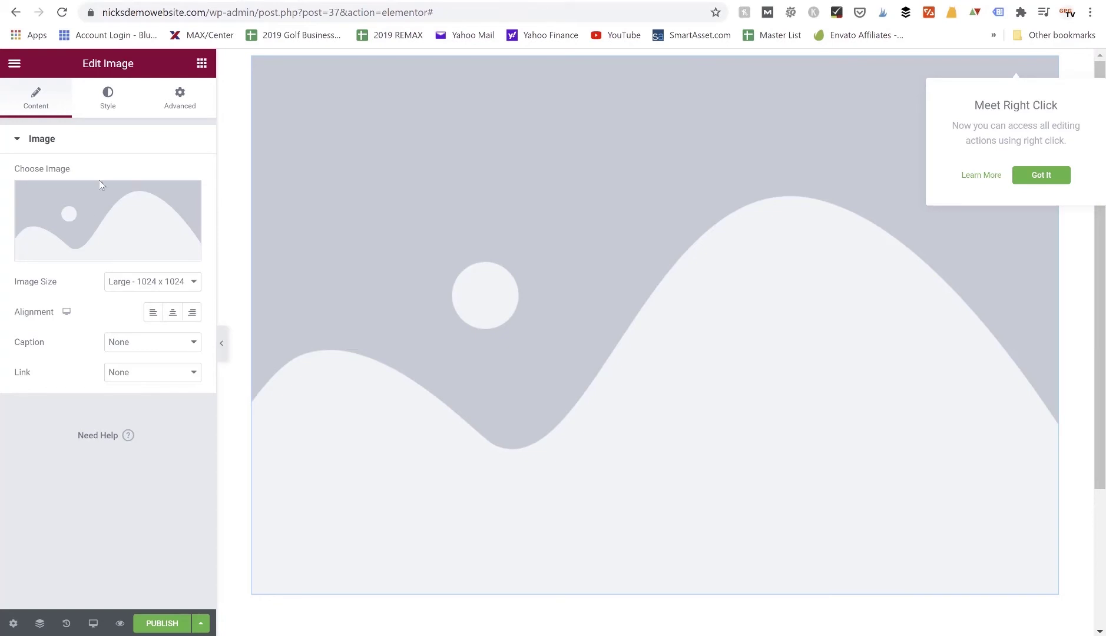
Insert the sunset basketball-hoop photo from the Media Library into the image widget
{"action": "mouse_move", "coordinate": [104, 249]}
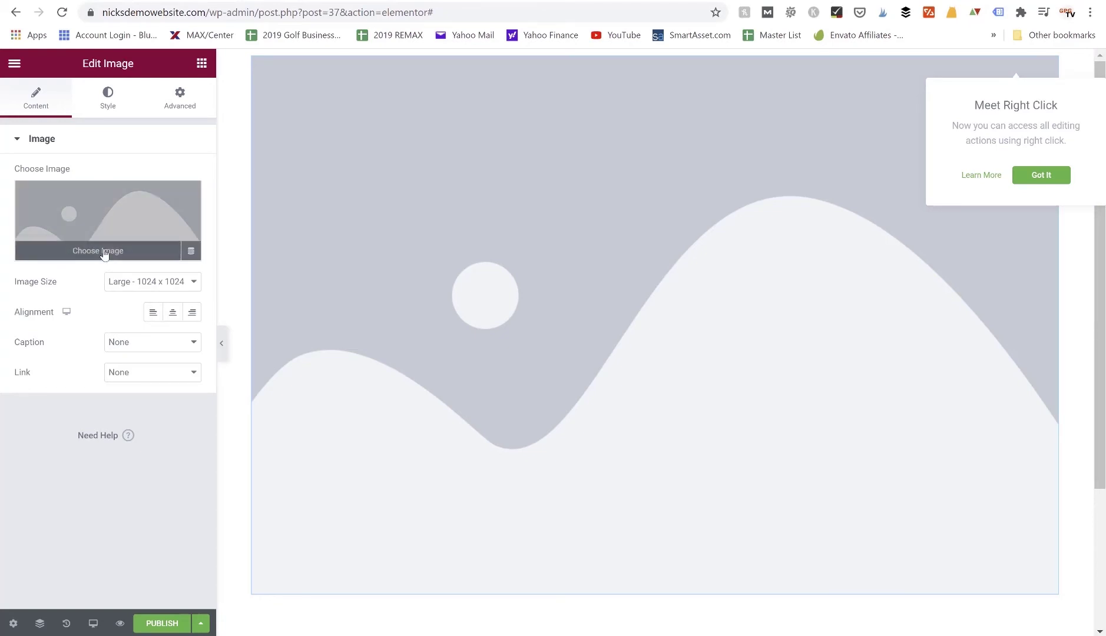
{"action": "left_click", "coordinate": [104, 252]}
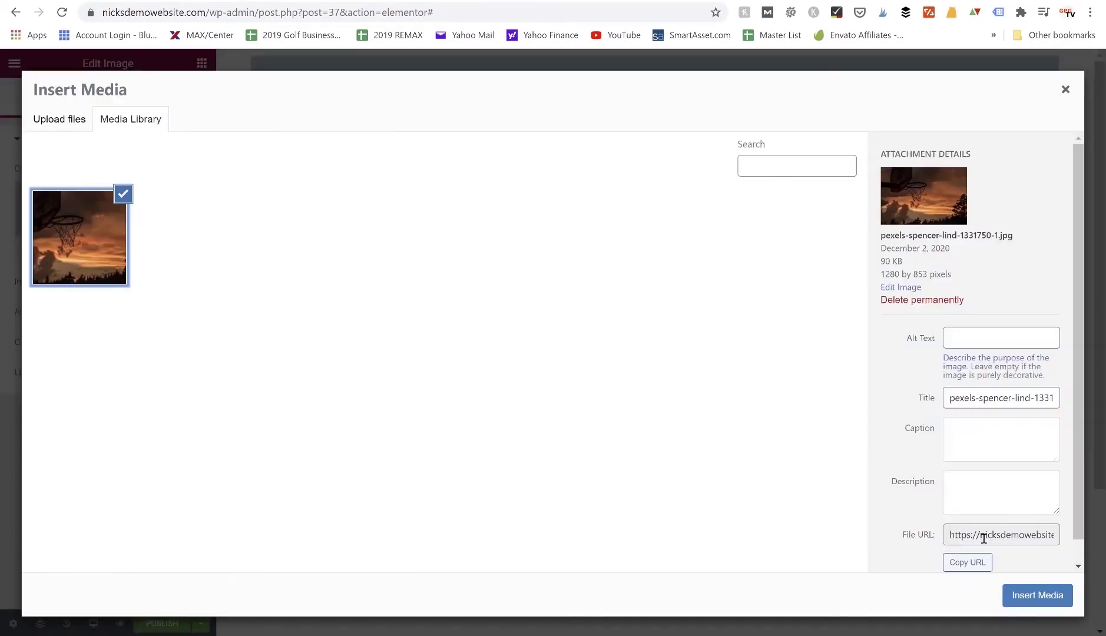
{"action": "left_click", "coordinate": [1032, 598]}
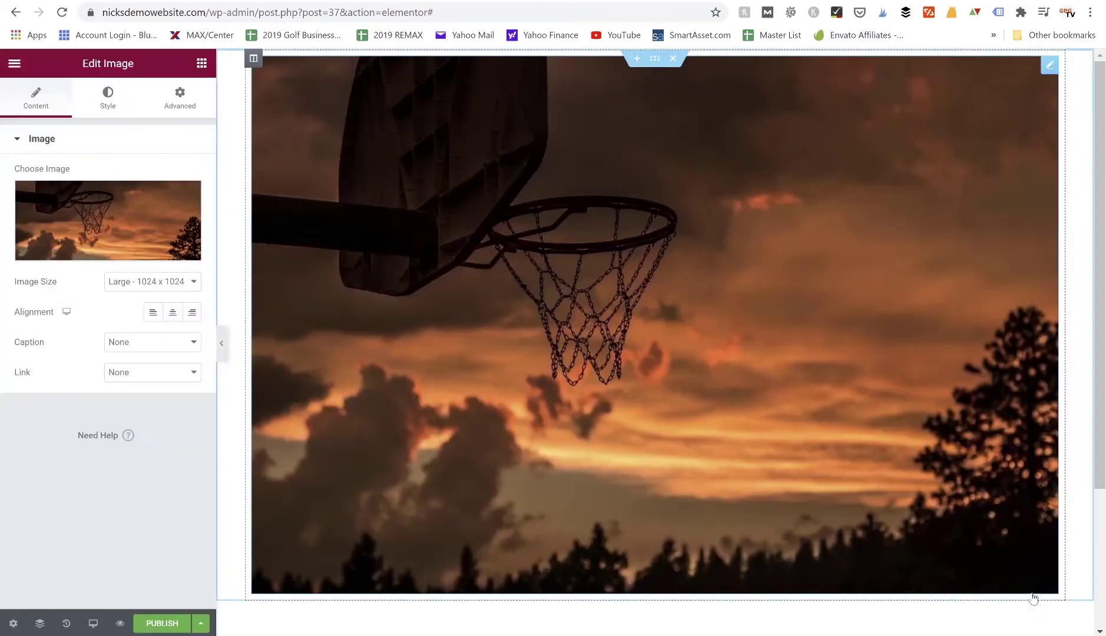
Set the image size to Full after trying Thumbnail 150 x 150 and Medium 300 x 300
{"action": "scroll", "coordinate": [827, 381], "scroll_direction": "up", "scroll_amount": 3}
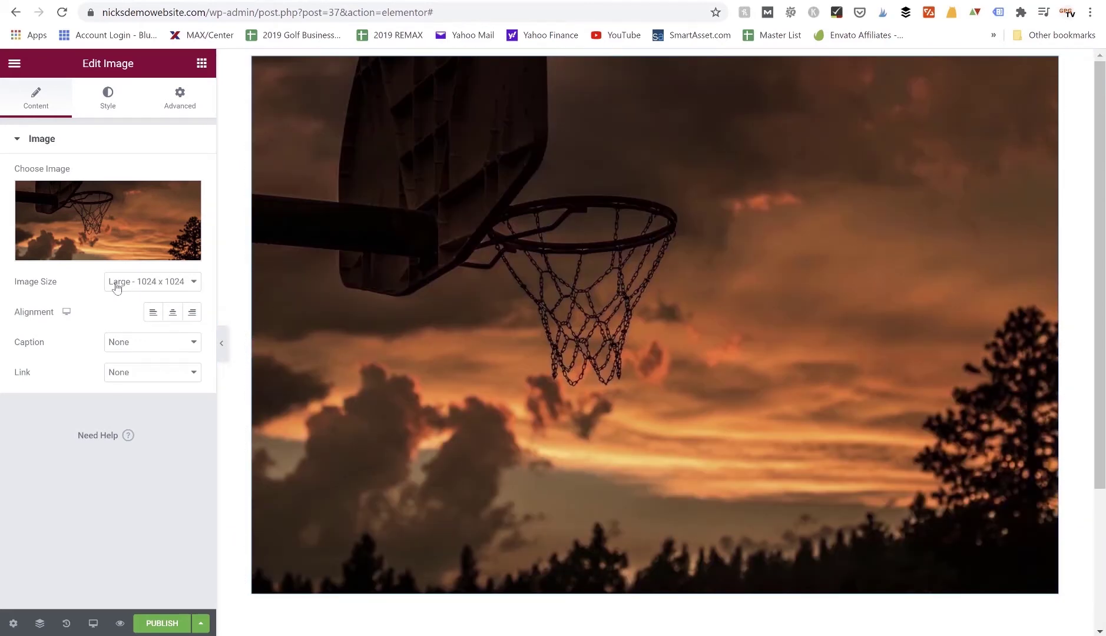
{"action": "left_click", "coordinate": [127, 286]}
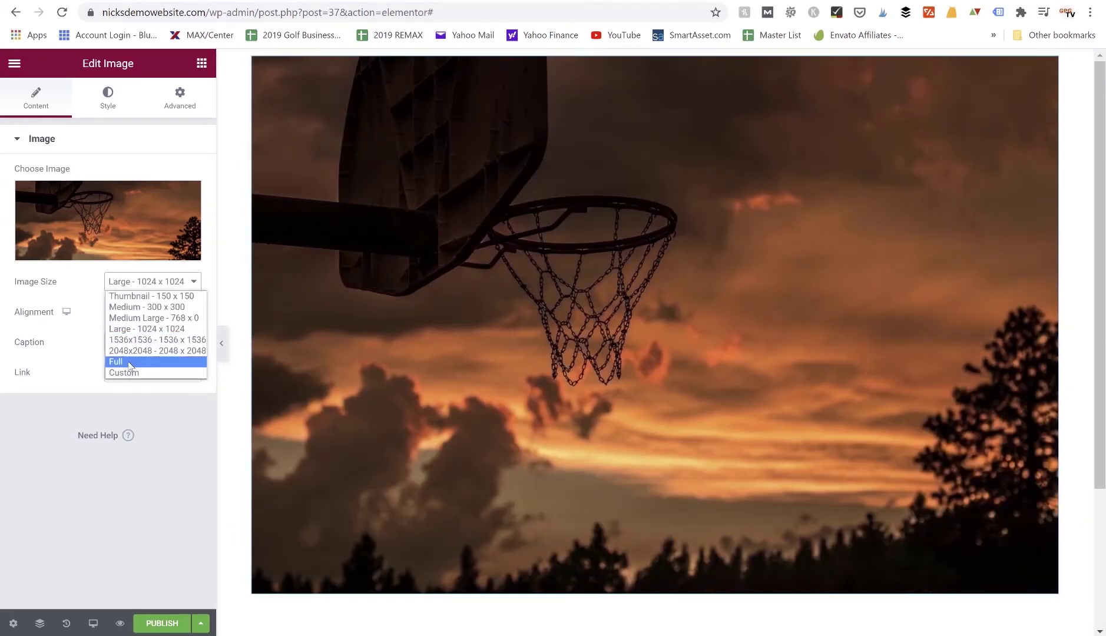
{"action": "left_click", "coordinate": [152, 296]}
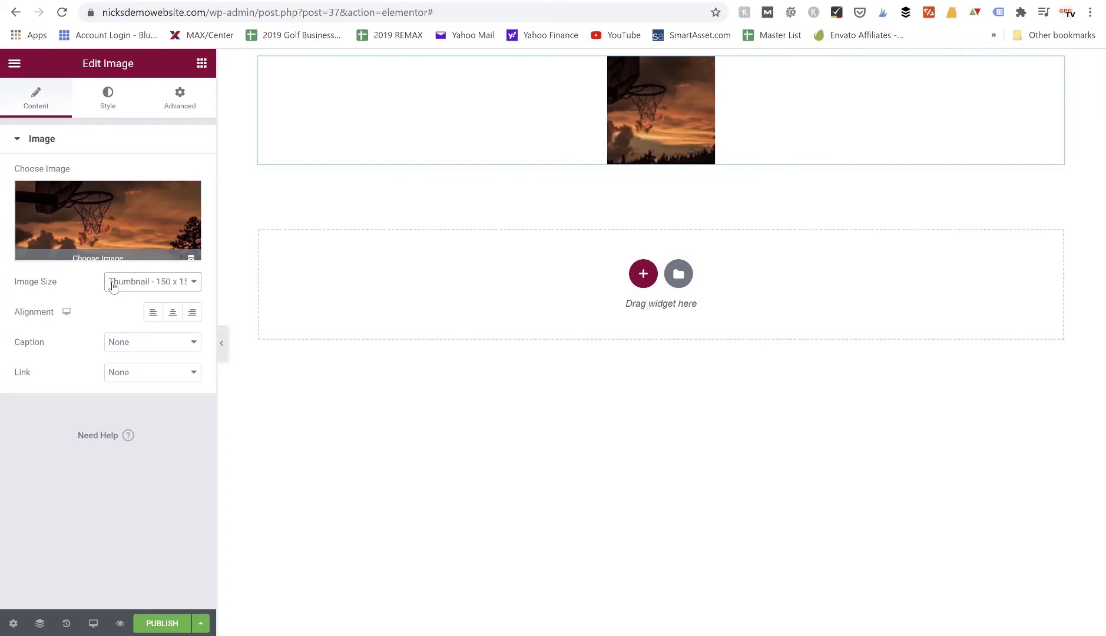
{"action": "left_click", "coordinate": [133, 279]}
{"action": "left_click", "coordinate": [135, 306]}
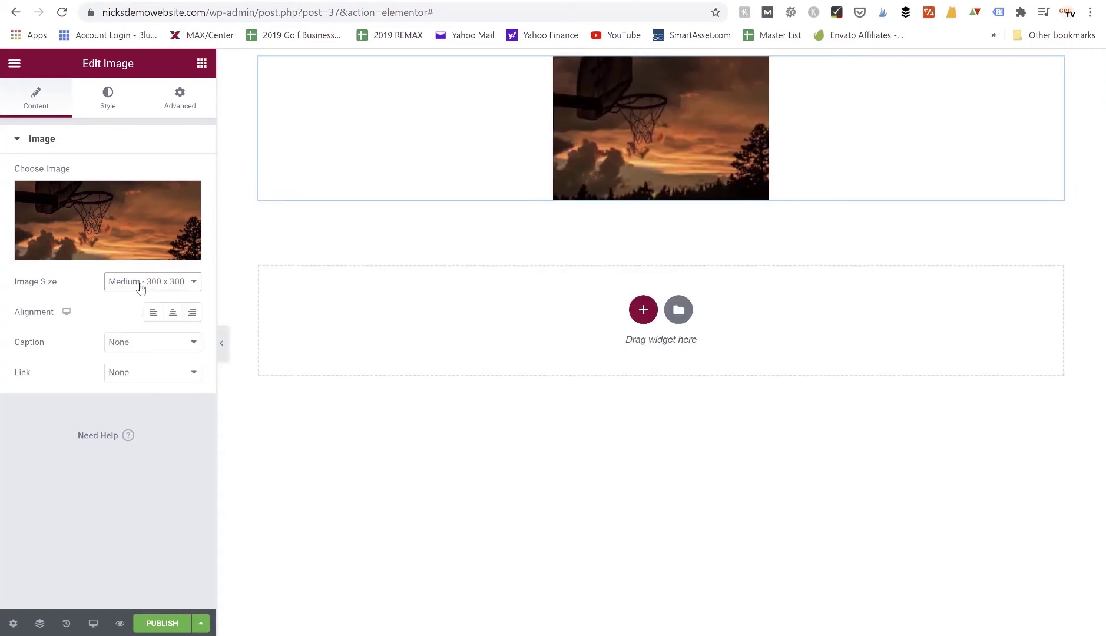
{"action": "left_click", "coordinate": [140, 285]}
{"action": "left_click", "coordinate": [138, 361]}
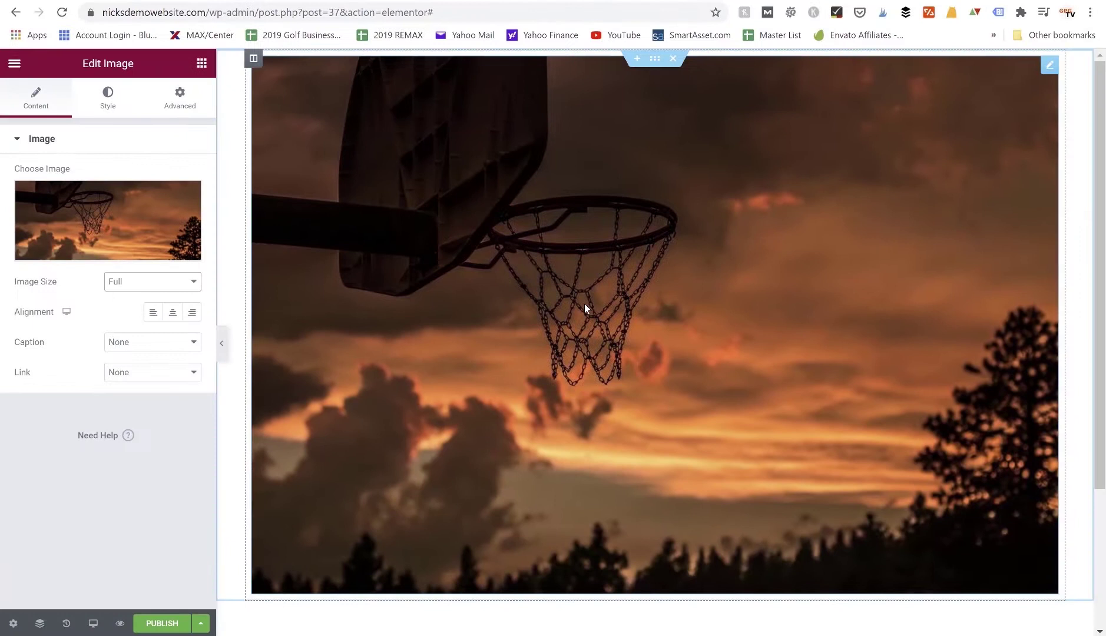
Try the attachment caption and review the photo's caption details in the Media Library
{"action": "left_click", "coordinate": [151, 346]}
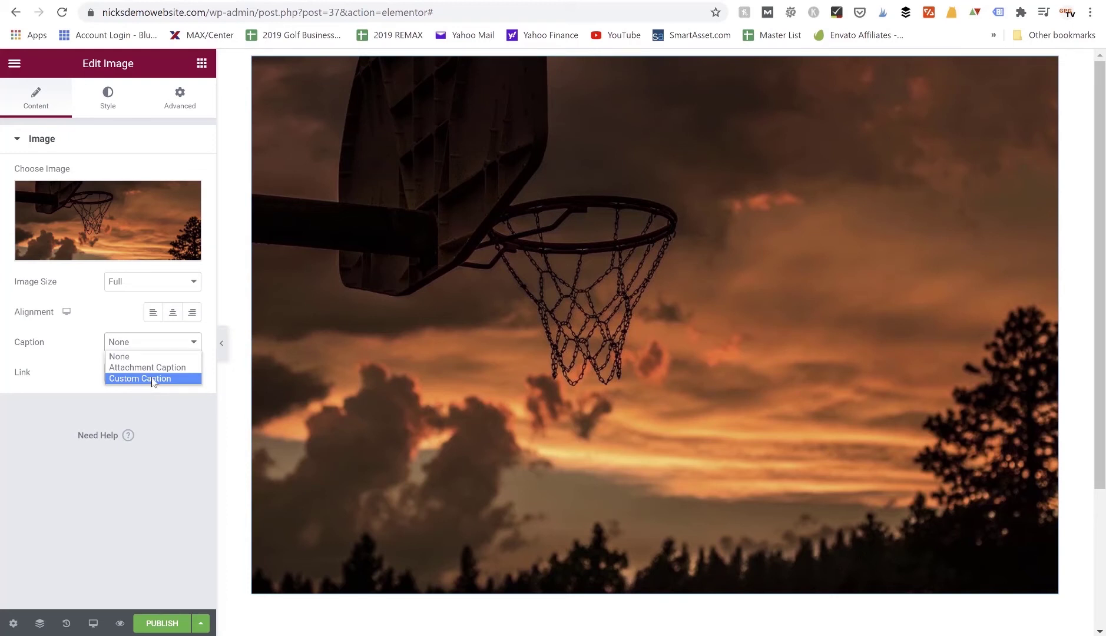
{"action": "left_click", "coordinate": [151, 368]}
{"action": "scroll", "coordinate": [460, 374], "scroll_direction": "down", "scroll_amount": 3}
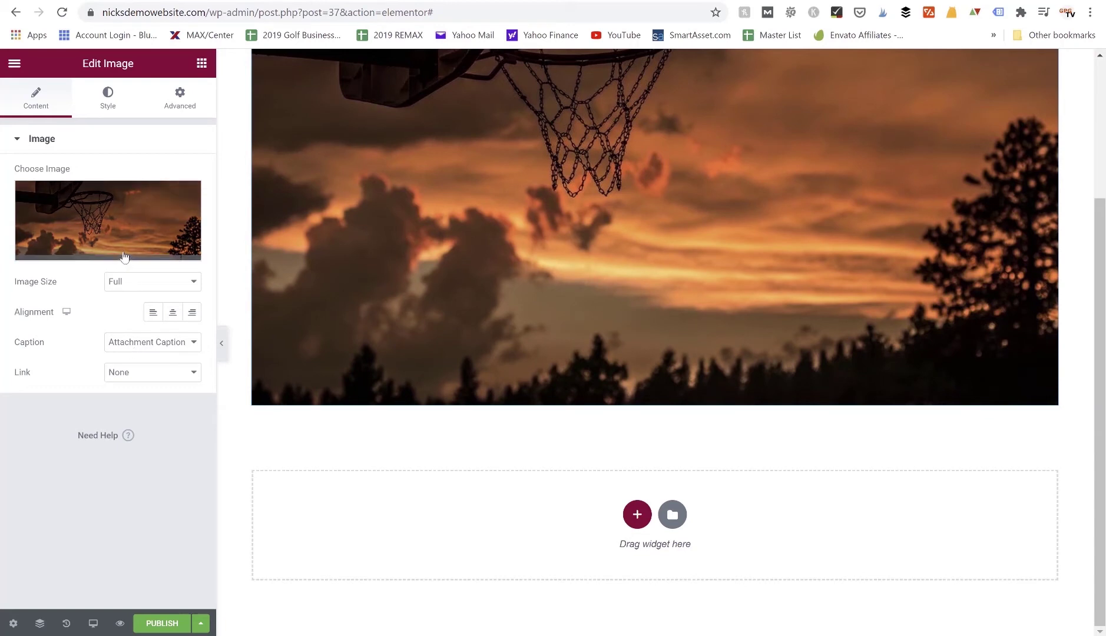
{"action": "mouse_move", "coordinate": [118, 254]}
{"action": "left_click", "coordinate": [121, 226]}
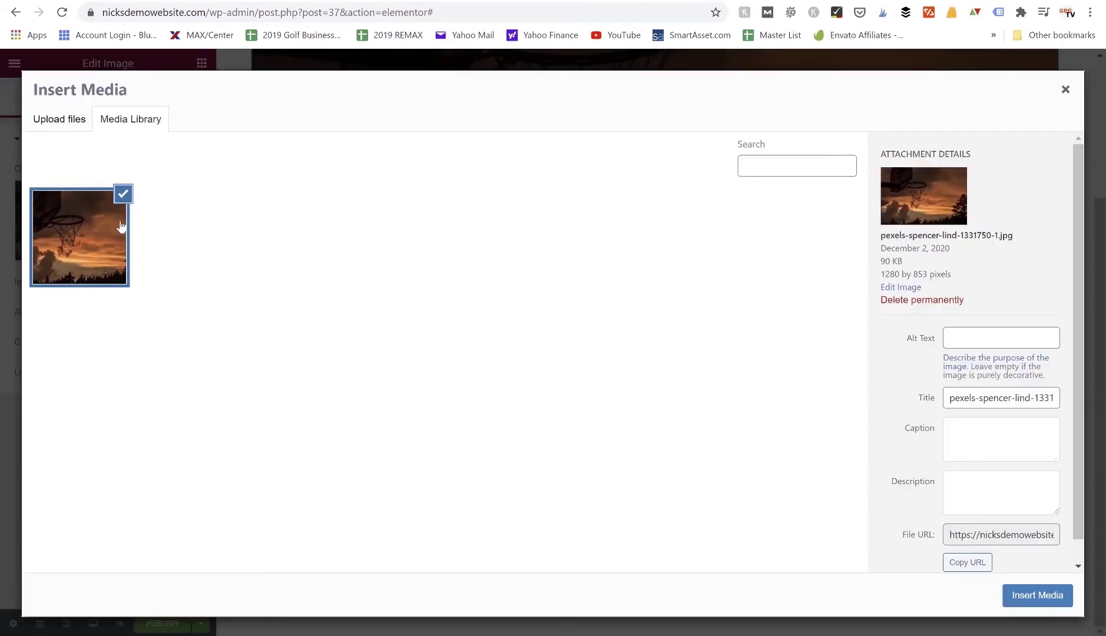
{"action": "left_click", "coordinate": [987, 435]}
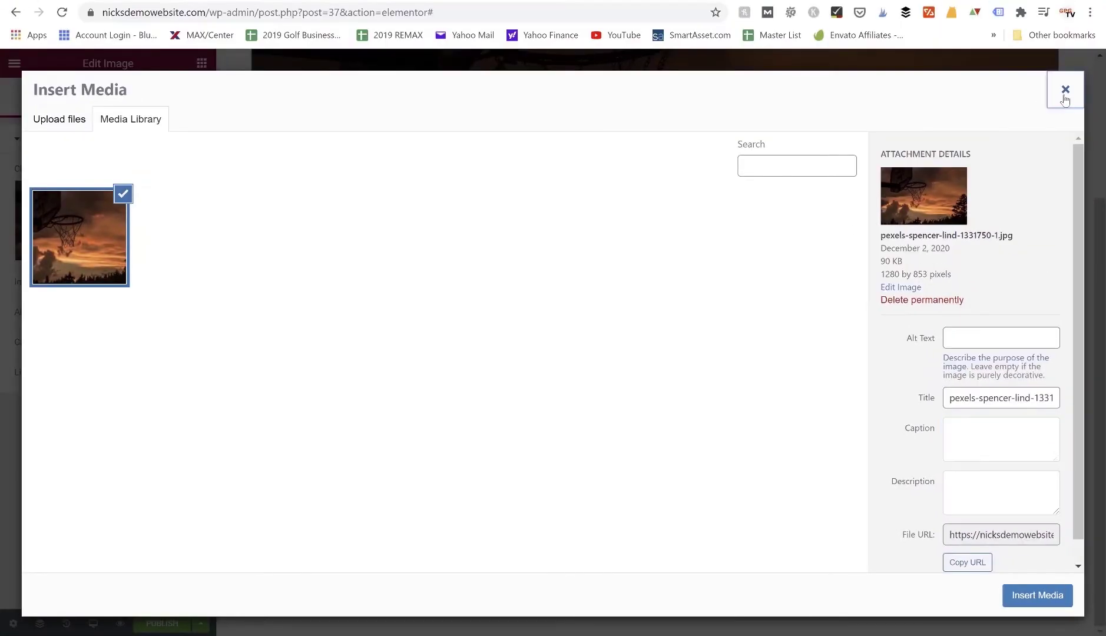
{"action": "left_click", "coordinate": [1065, 90]}
Set both the image's Caption and Link to None
{"action": "left_click", "coordinate": [194, 343]}
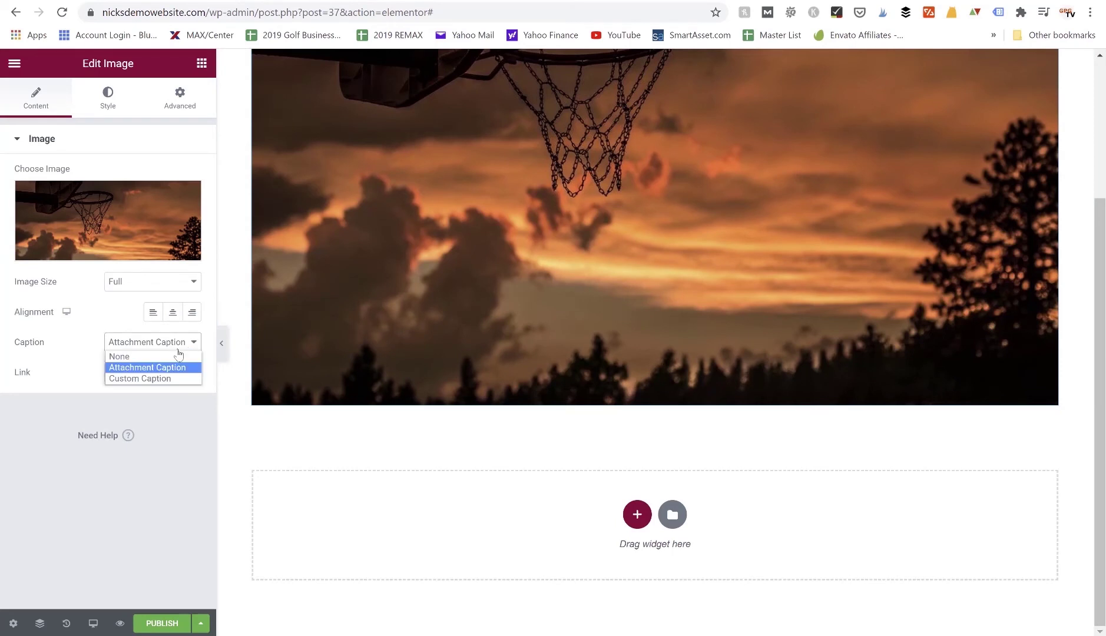
{"action": "left_click", "coordinate": [177, 356]}
{"action": "left_click", "coordinate": [163, 373]}
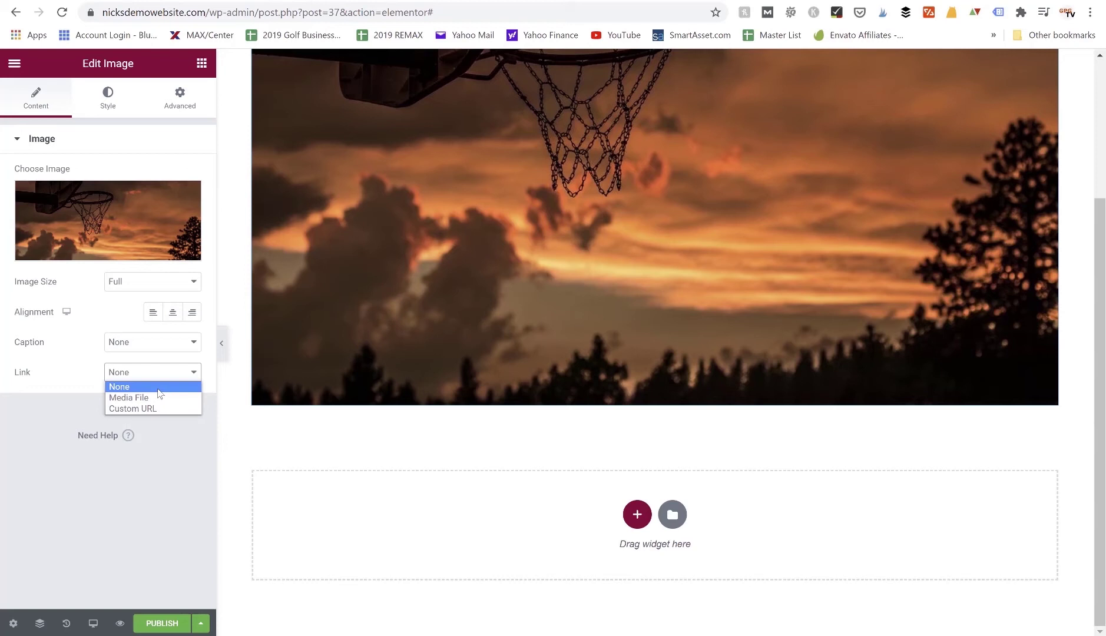
{"action": "left_click", "coordinate": [130, 387]}
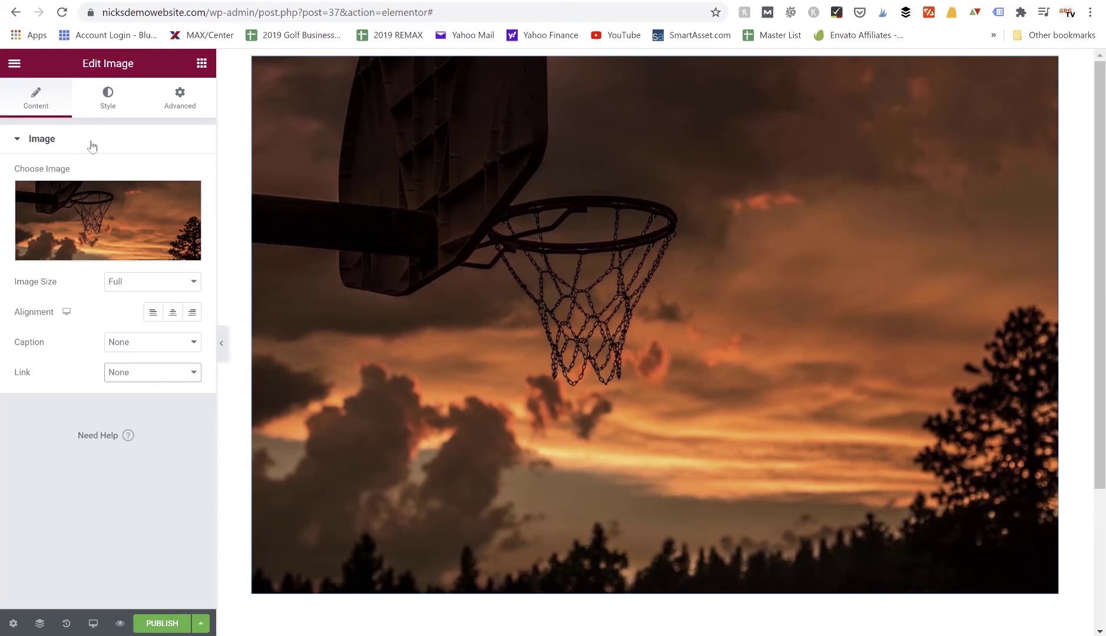
Set the photo's Width to 50% in the Style tab, first by slider, then with the spin arrows
{"action": "left_click", "coordinate": [112, 102]}
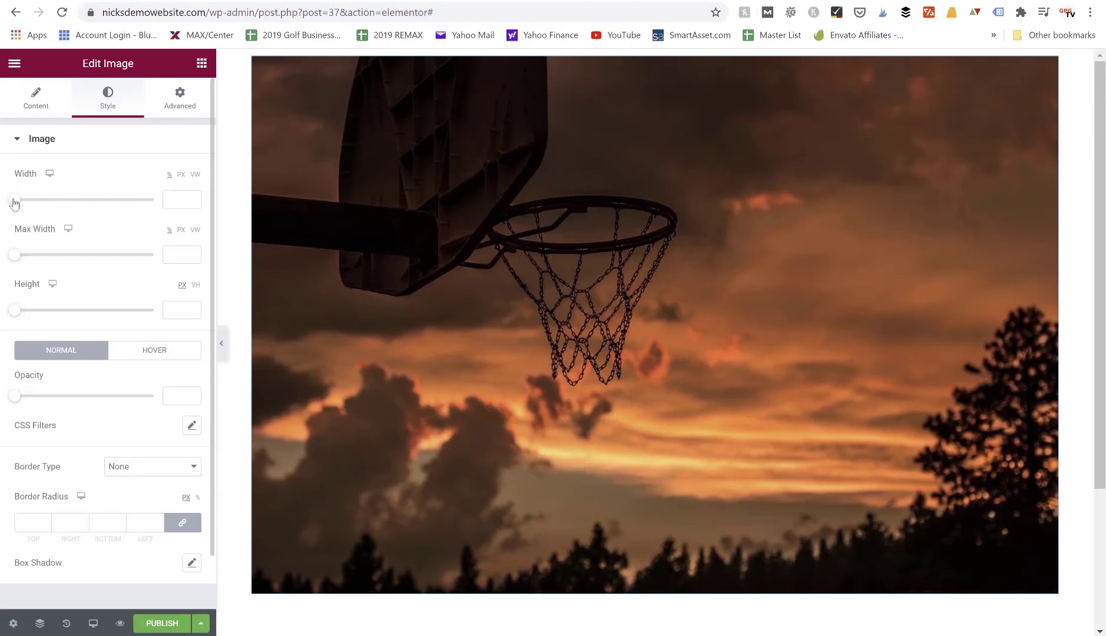
{"action": "left_click_drag", "start_coordinate": [14, 203], "coordinate": [71, 221]}
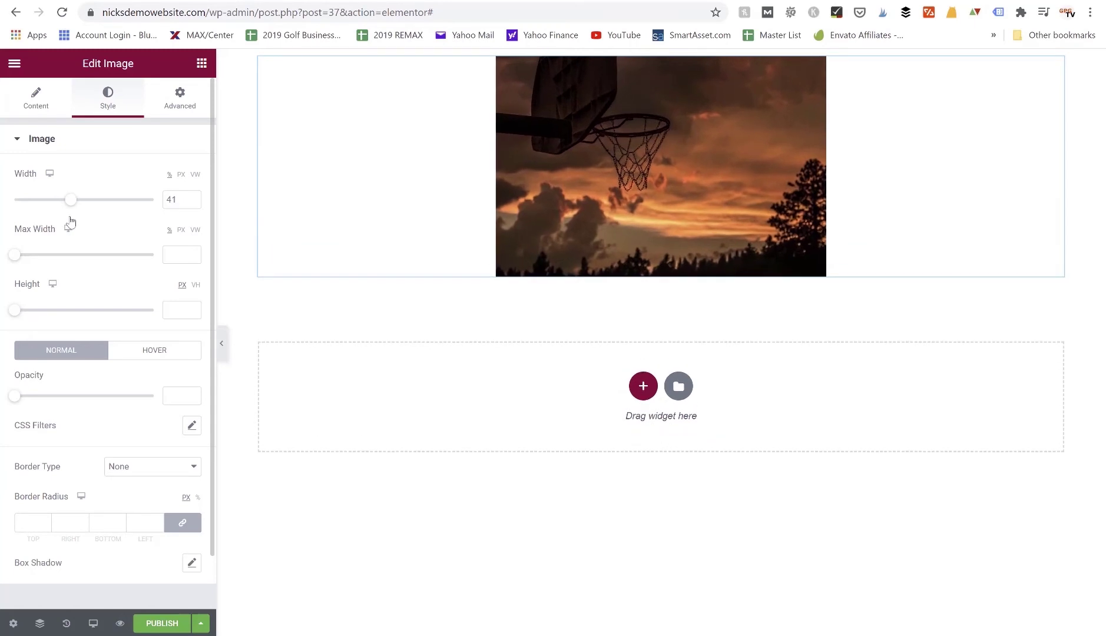
{"action": "left_click", "coordinate": [175, 201]}
{"action": "left_click", "coordinate": [192, 198]}
{"action": "left_click", "coordinate": [191, 198]}
{"action": "left_click", "coordinate": [192, 198]}
{"action": "left_click", "coordinate": [192, 198]}
{"action": "left_click", "coordinate": [192, 198]}
{"action": "left_click", "coordinate": [192, 198]}
{"action": "left_click", "coordinate": [192, 198]}
{"action": "left_click", "coordinate": [192, 198]}
{"action": "left_click", "coordinate": [192, 198]}
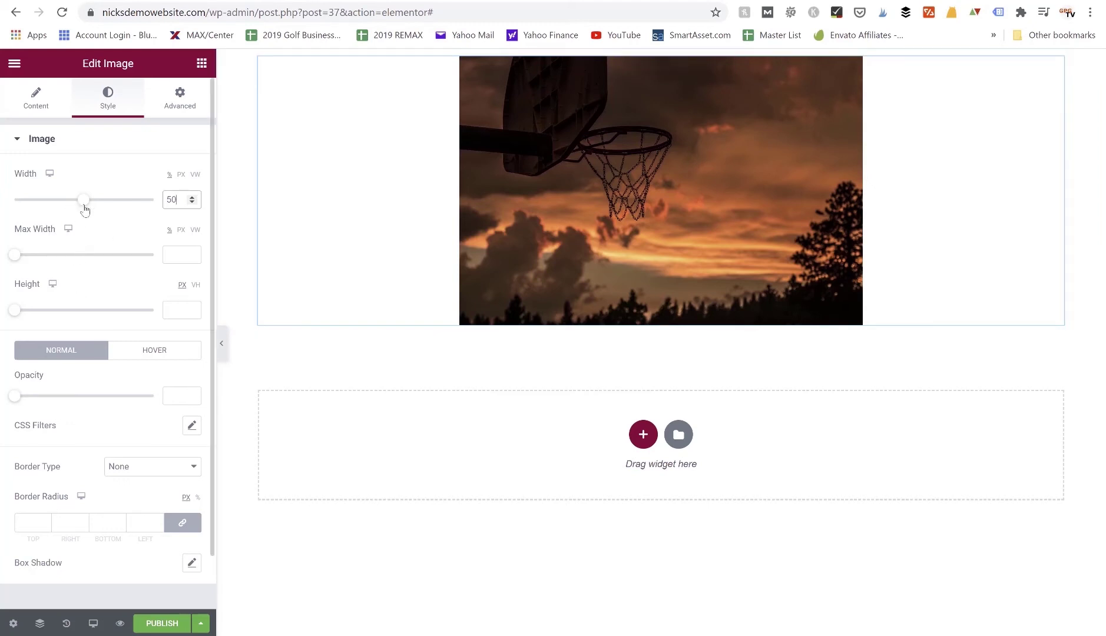
Set the image's hover animation to Grow after previewing Rotate
{"action": "scroll", "coordinate": [122, 282], "scroll_direction": "down", "scroll_amount": 1}
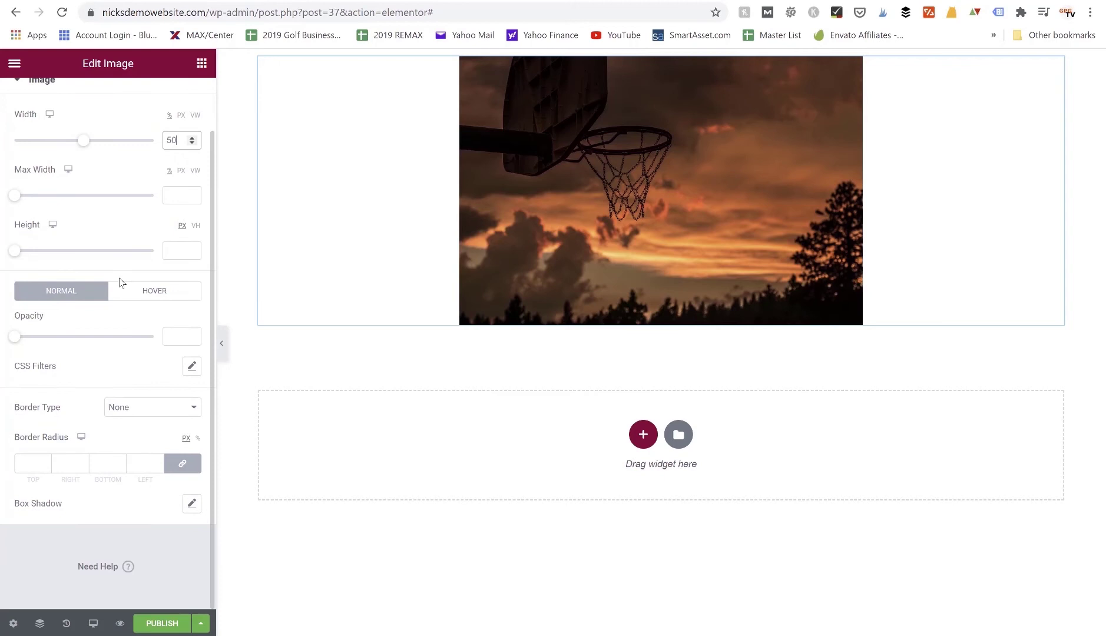
{"action": "left_click", "coordinate": [149, 293]}
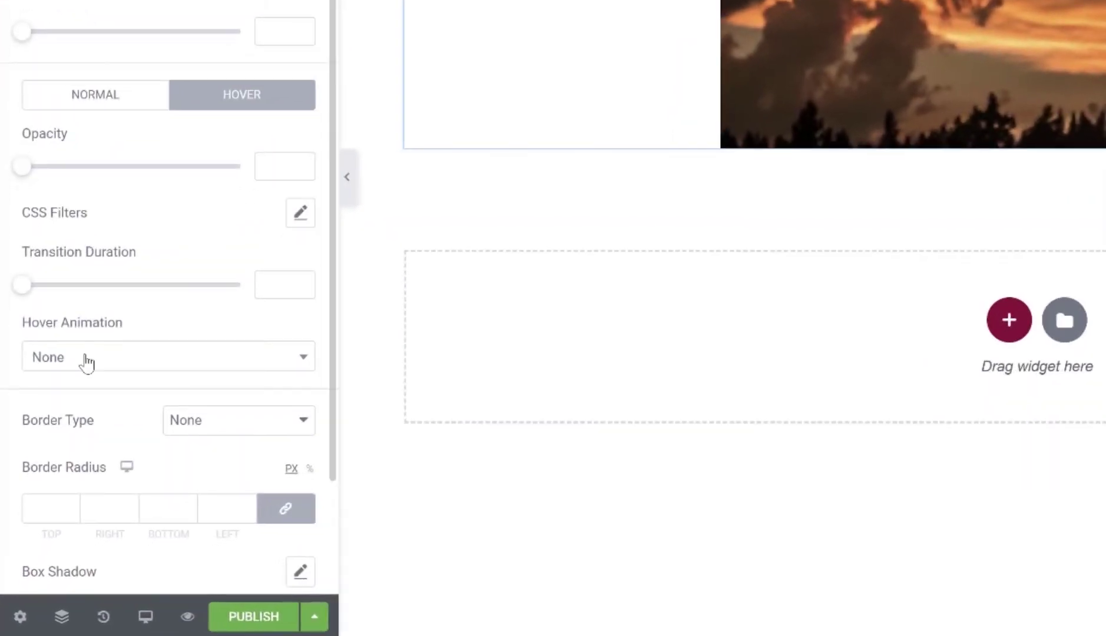
{"action": "left_click", "coordinate": [86, 360]}
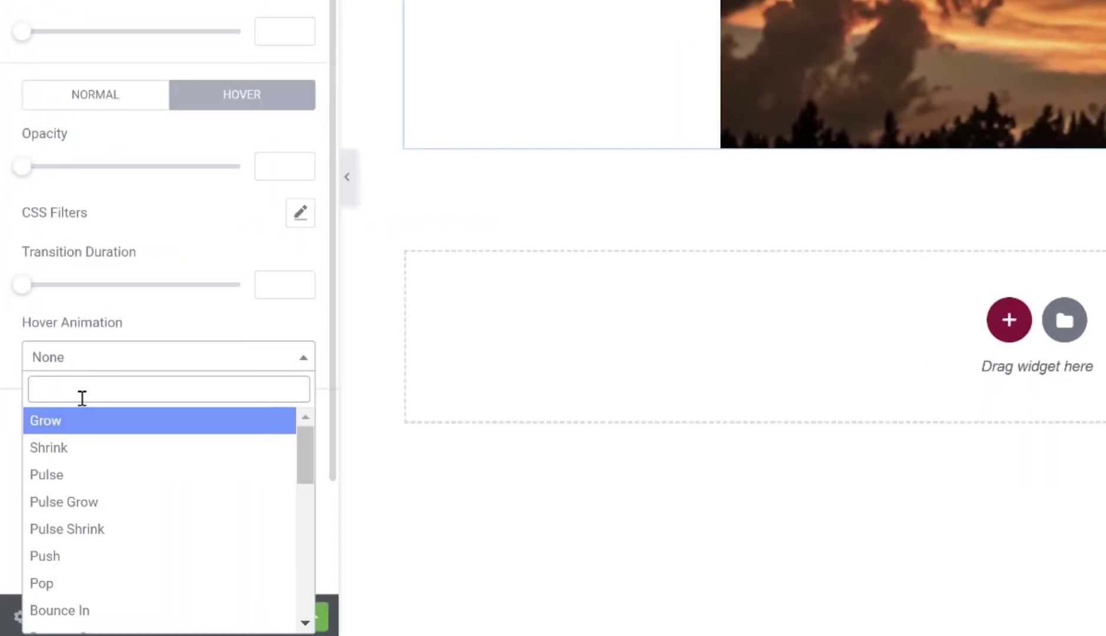
{"action": "scroll", "coordinate": [70, 533], "scroll_direction": "down", "scroll_amount": 2}
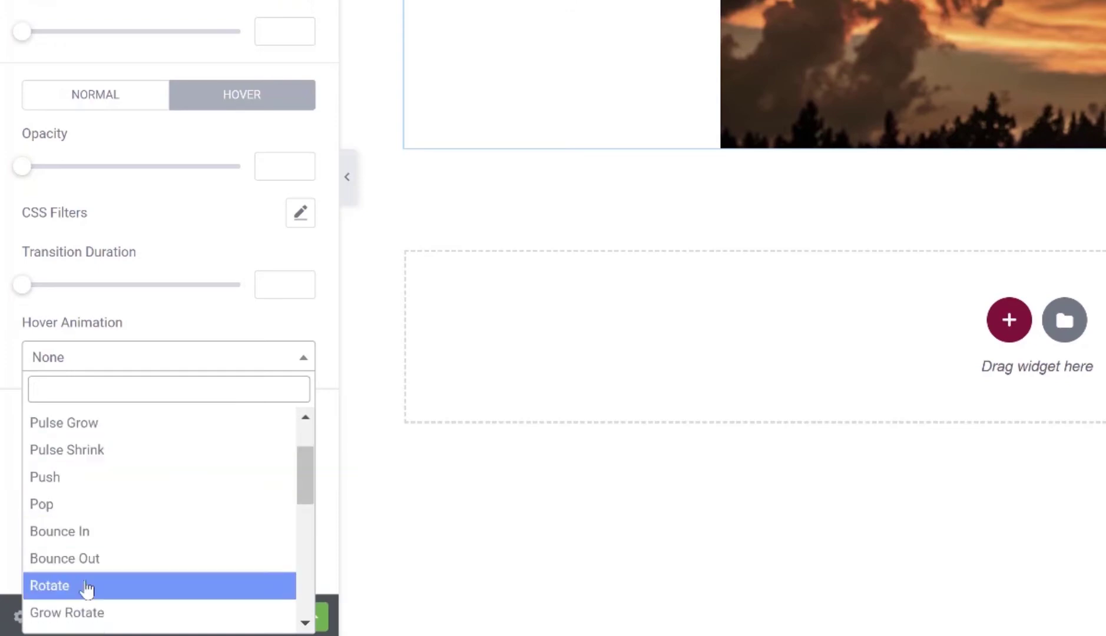
{"action": "scroll", "coordinate": [119, 564], "scroll_direction": "down", "scroll_amount": 2}
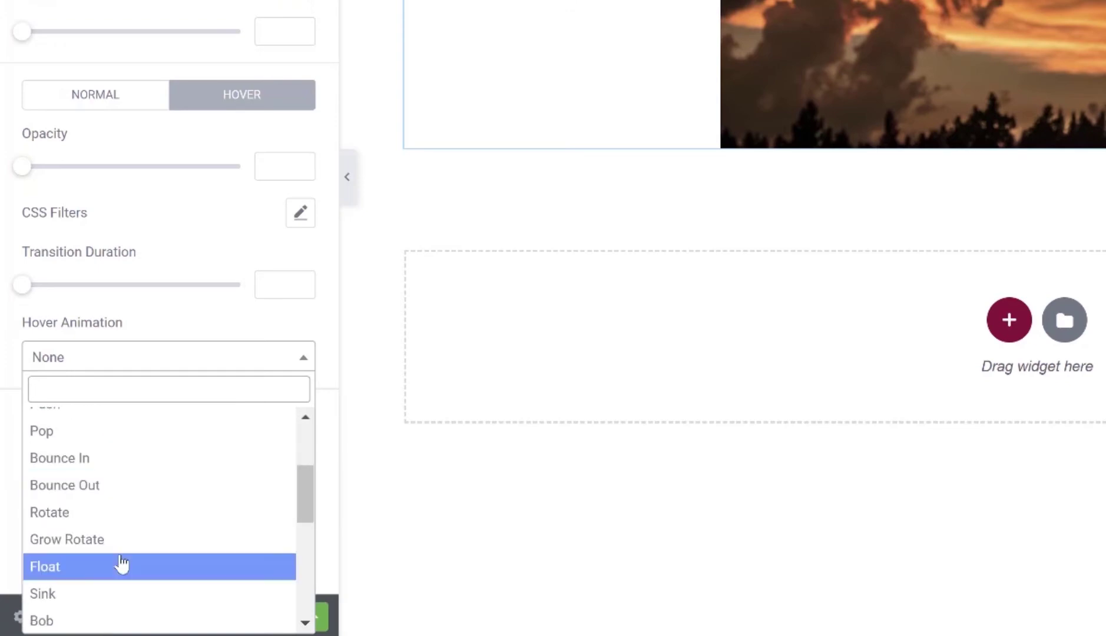
{"action": "left_click", "coordinate": [117, 521]}
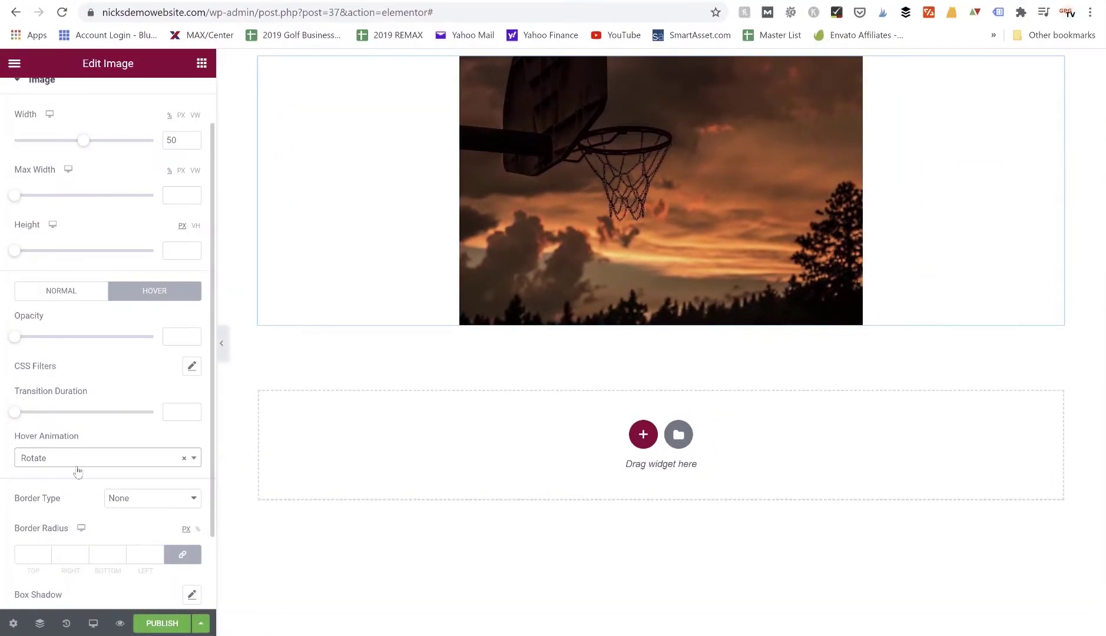
{"action": "mouse_move", "coordinate": [614, 224]}
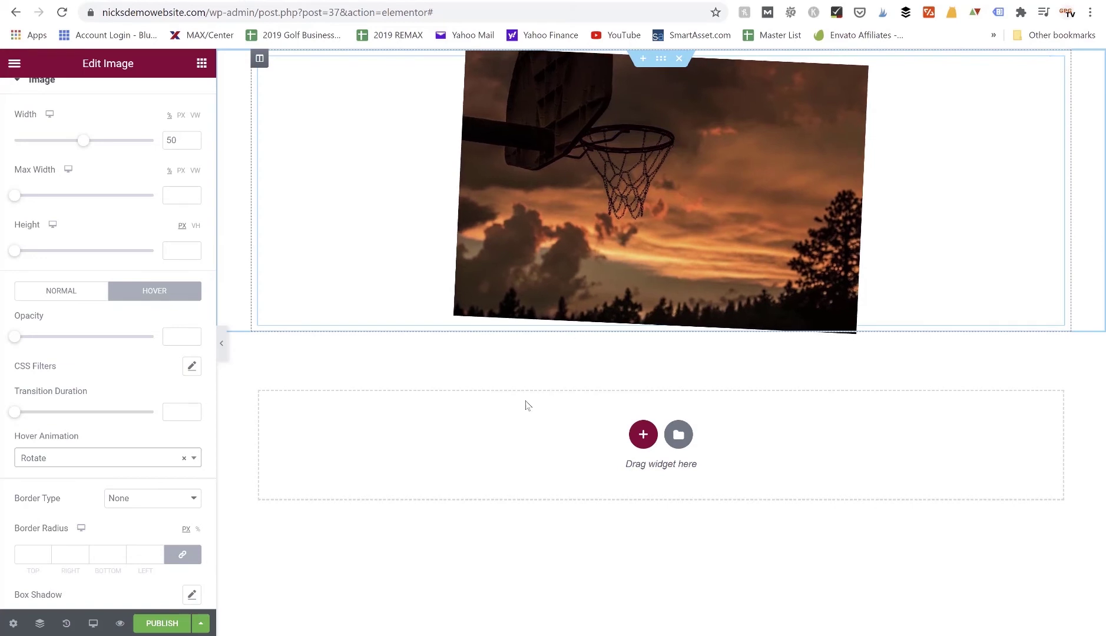
{"action": "left_click", "coordinate": [89, 458]}
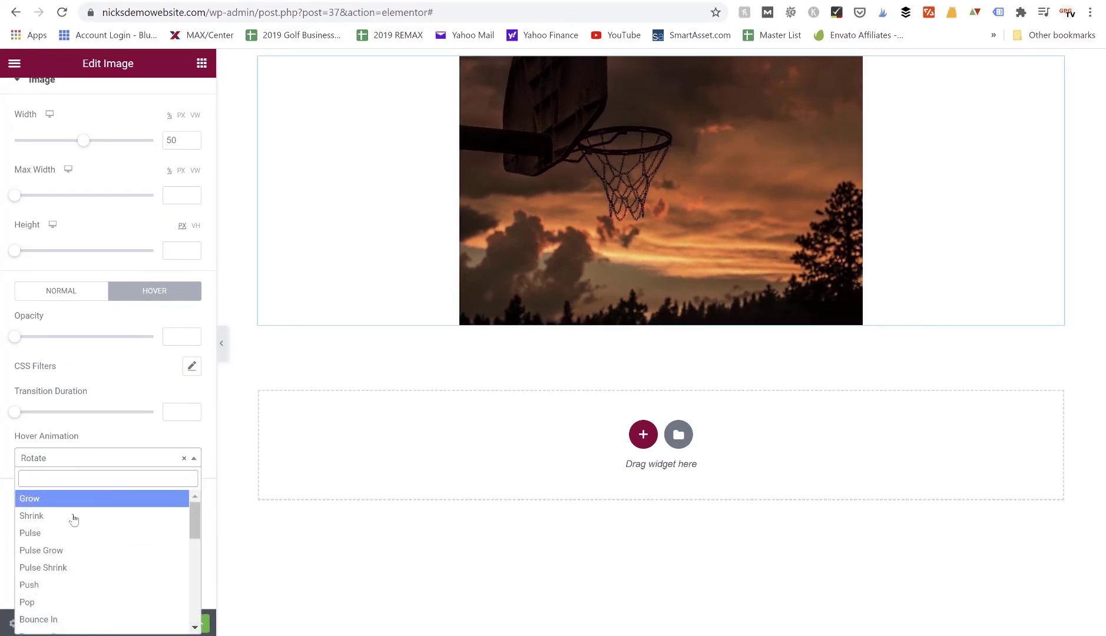
{"action": "left_click", "coordinate": [73, 505]}
{"action": "mouse_move", "coordinate": [574, 205]}
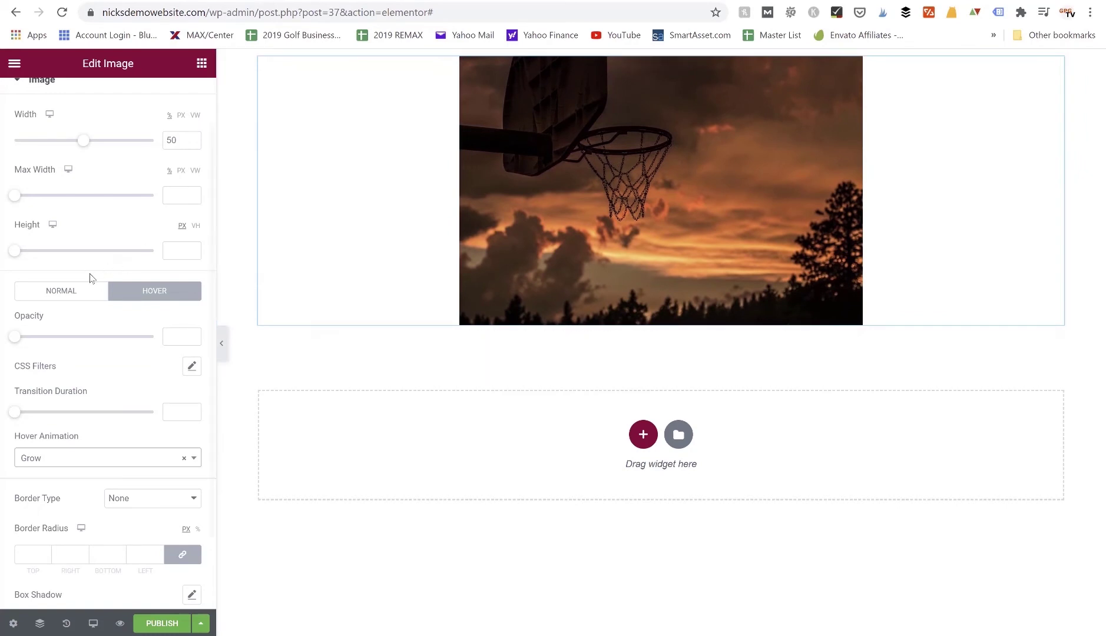
Review the Normal and Hover style states and Advanced settings, then add a new section above the image
{"action": "left_click", "coordinate": [76, 291]}
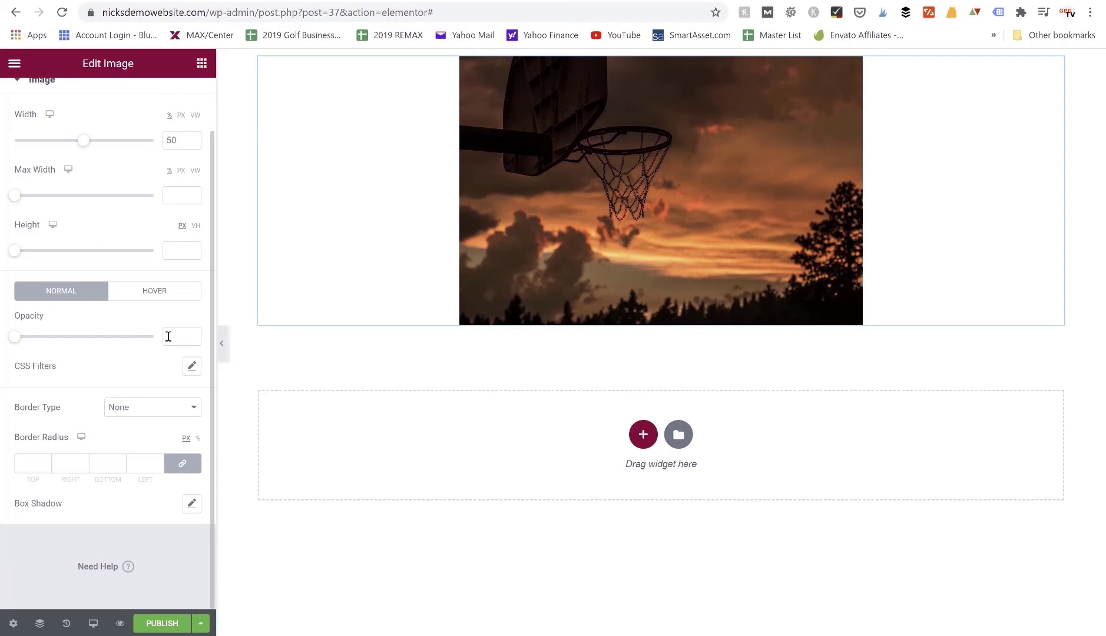
{"action": "left_click", "coordinate": [161, 299]}
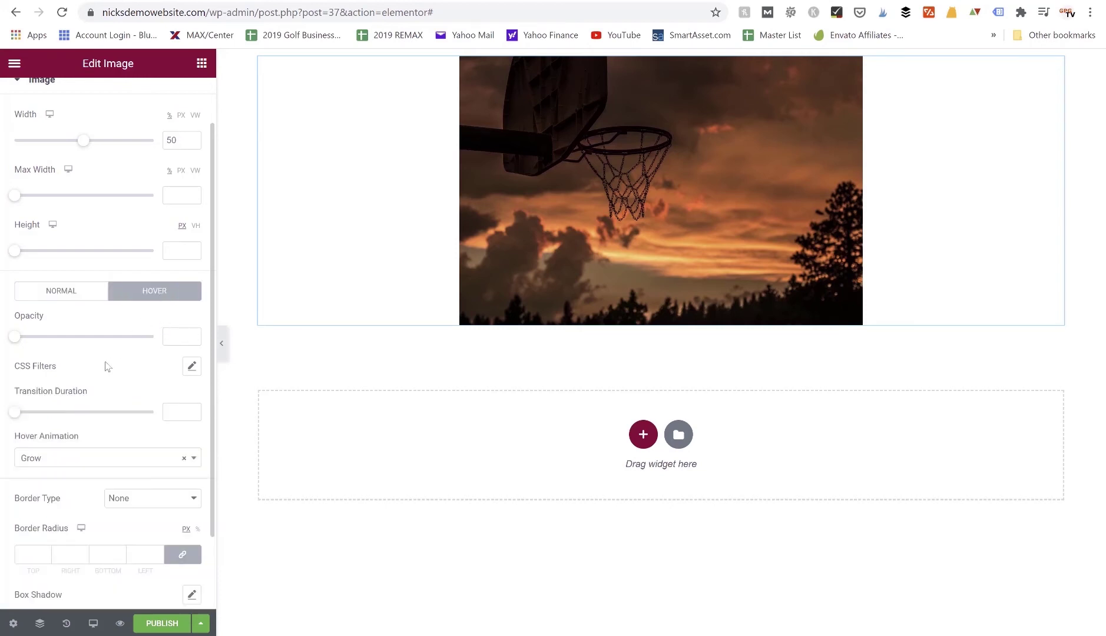
{"action": "scroll", "coordinate": [94, 353], "scroll_direction": "down", "scroll_amount": 2}
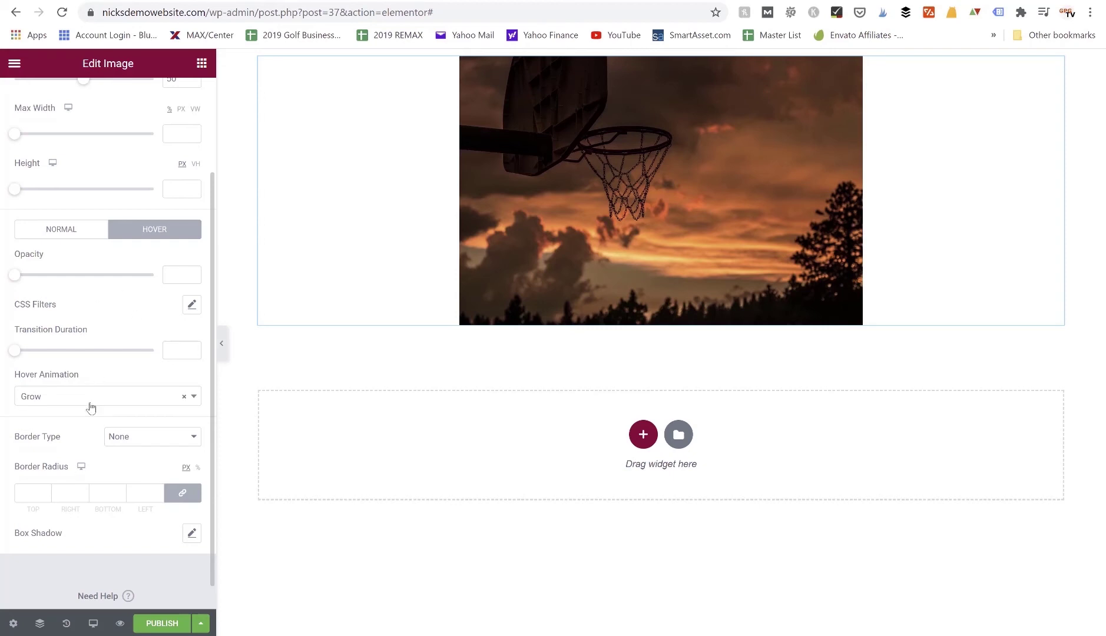
{"action": "scroll", "coordinate": [91, 407], "scroll_direction": "up", "scroll_amount": 4}
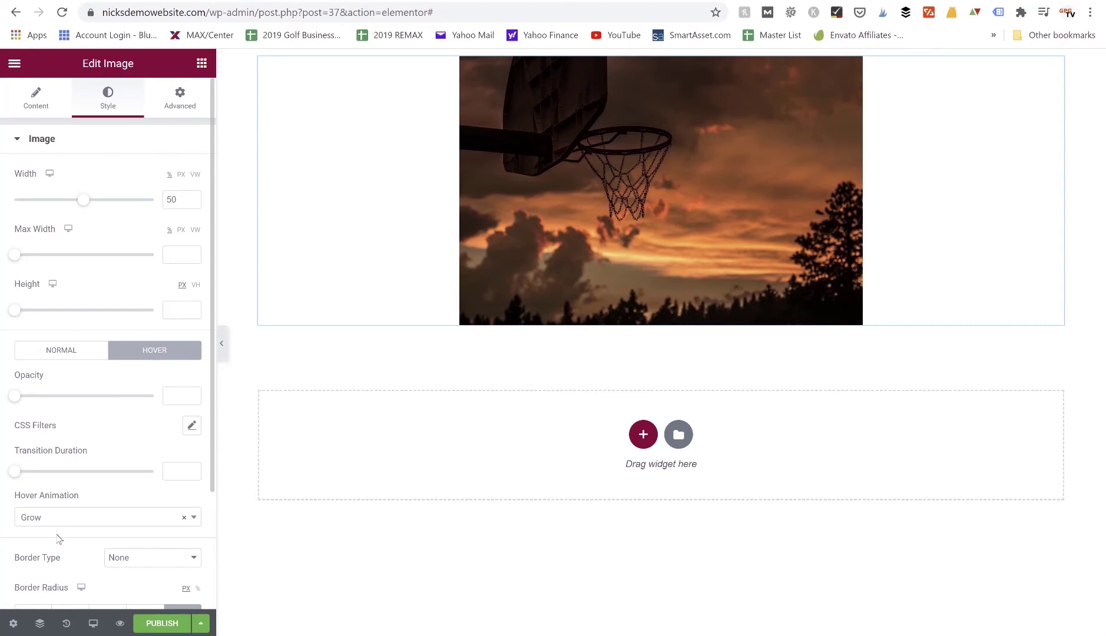
{"action": "left_click", "coordinate": [181, 106]}
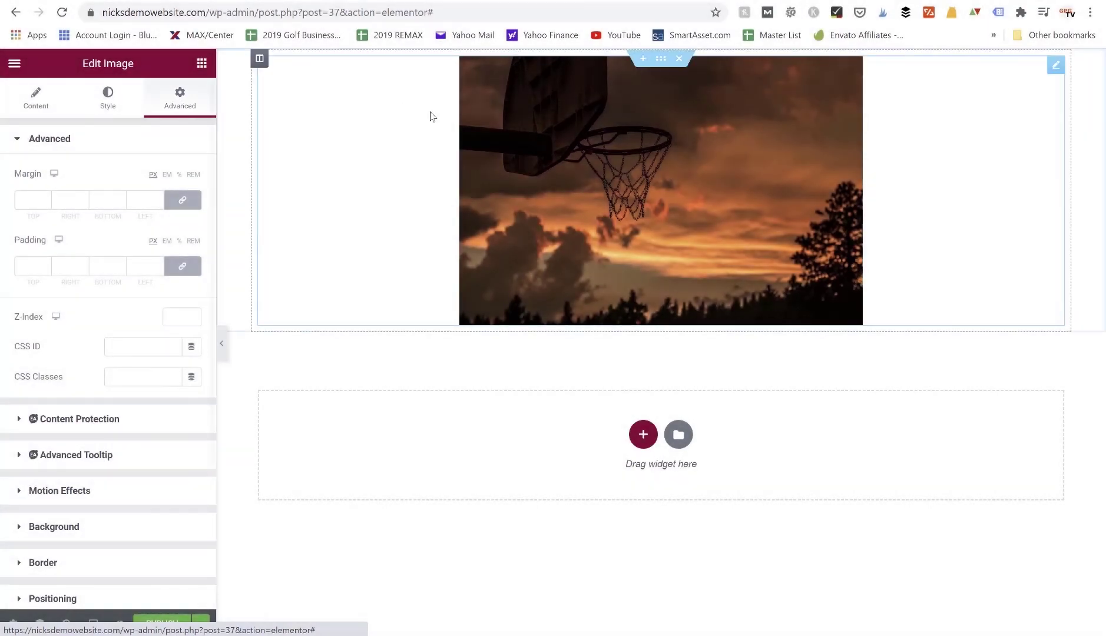
{"action": "left_click", "coordinate": [643, 60]}
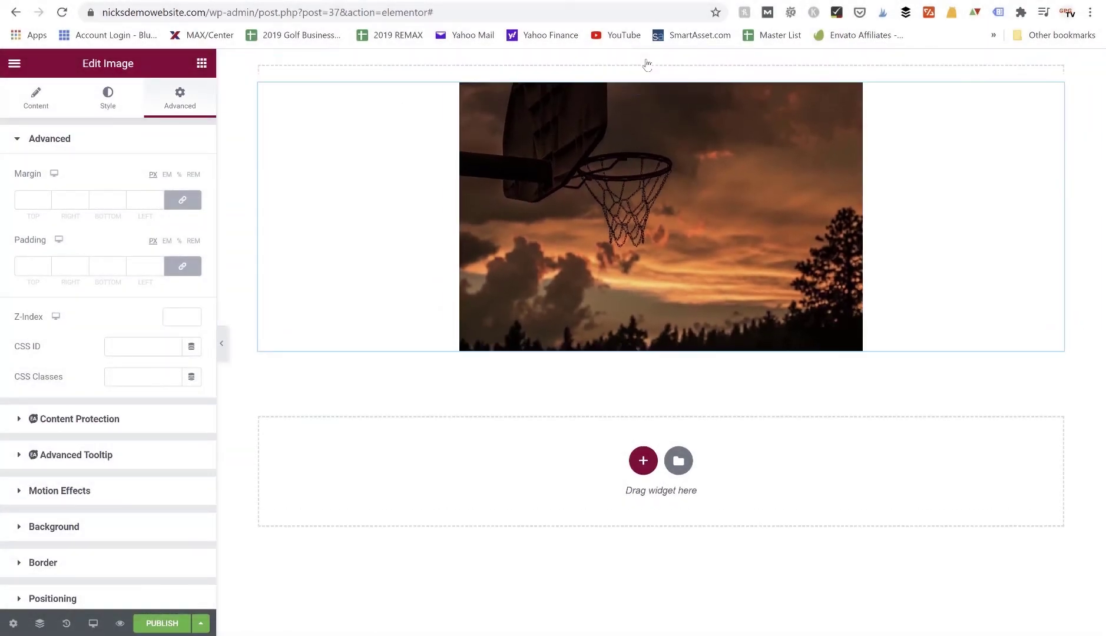
Make the new section single-column and place a Video widget in it
{"action": "left_click", "coordinate": [642, 118]}
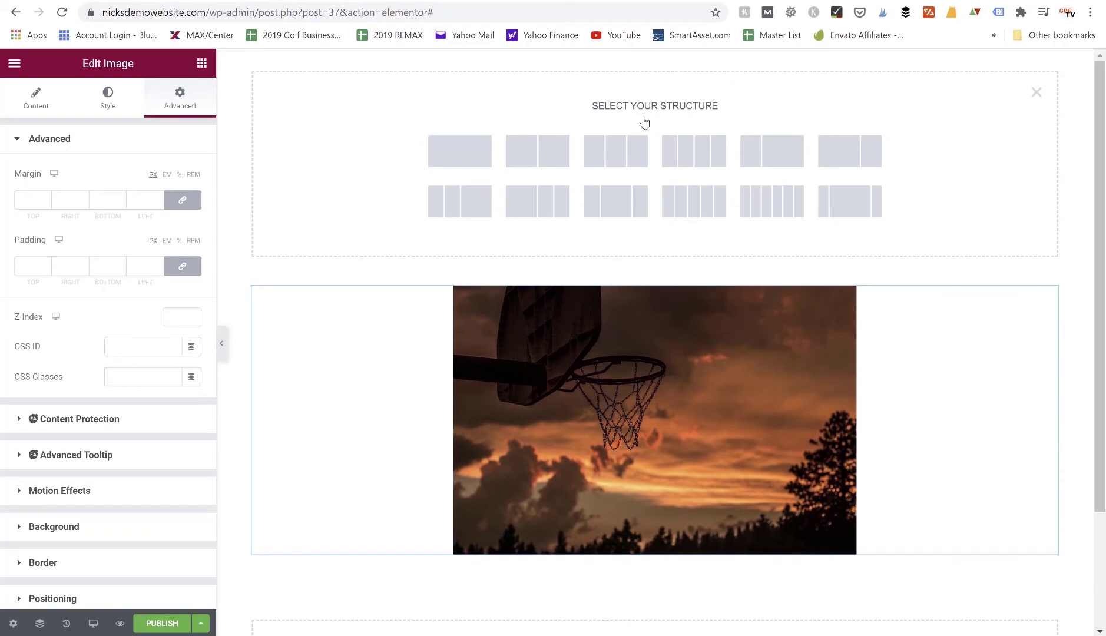
{"action": "left_click", "coordinate": [466, 153]}
{"action": "left_click", "coordinate": [202, 69]}
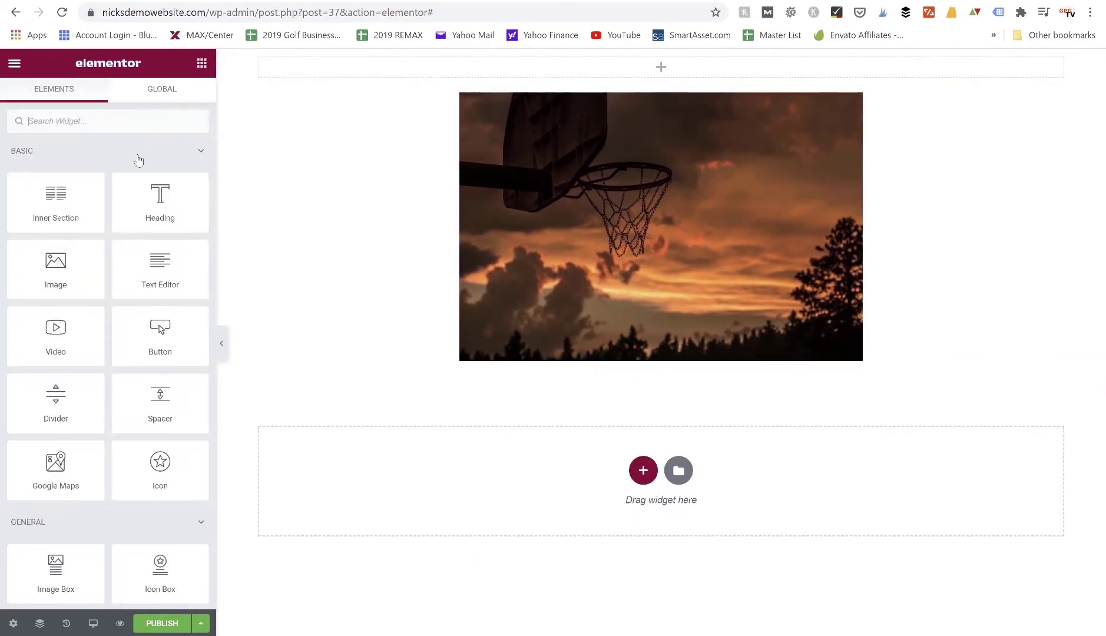
{"action": "left_click_drag", "start_coordinate": [56, 330], "coordinate": [526, 68]}
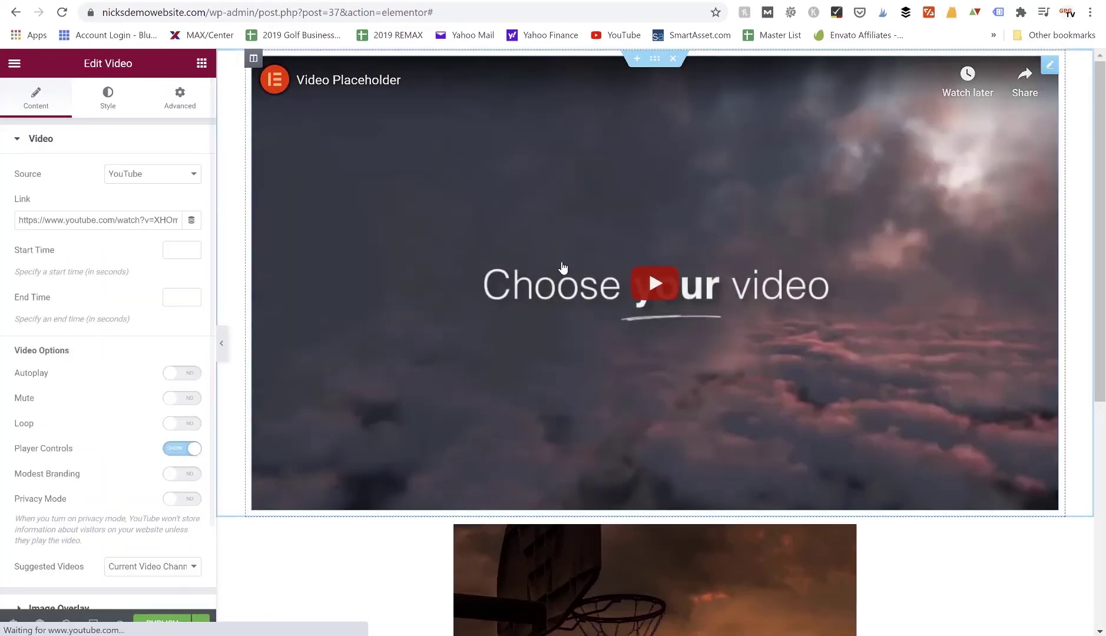
{"action": "scroll", "coordinate": [562, 266], "scroll_direction": "down", "scroll_amount": 4}
{"action": "scroll", "coordinate": [550, 436], "scroll_direction": "down", "scroll_amount": 2}
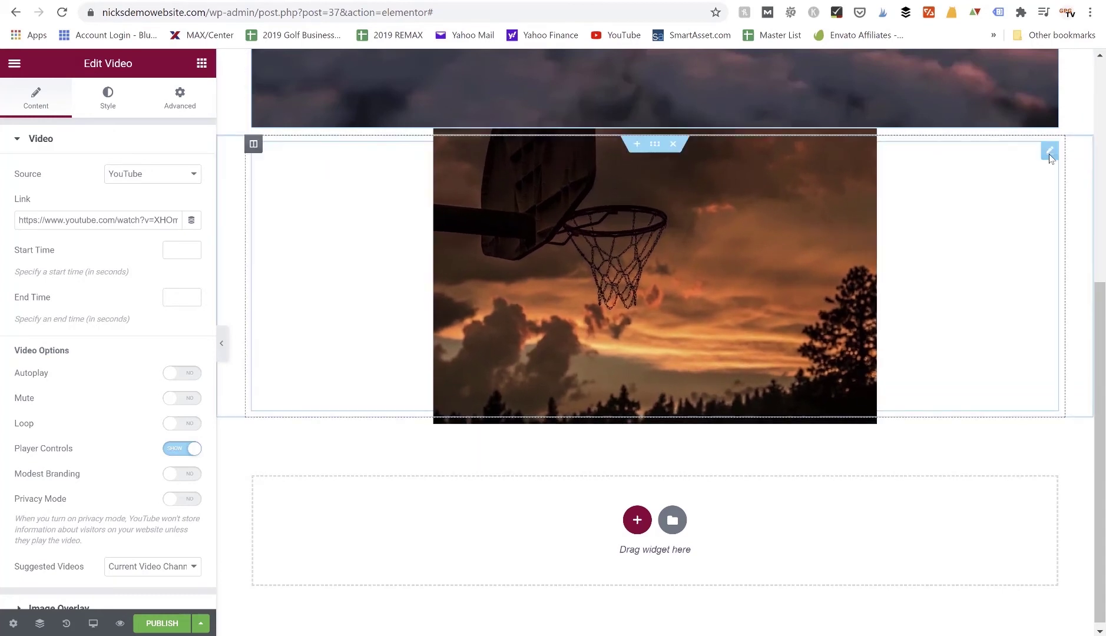
Select the basketball image, unlink its padding, and raise the top padding to 12
{"action": "left_click", "coordinate": [1049, 152]}
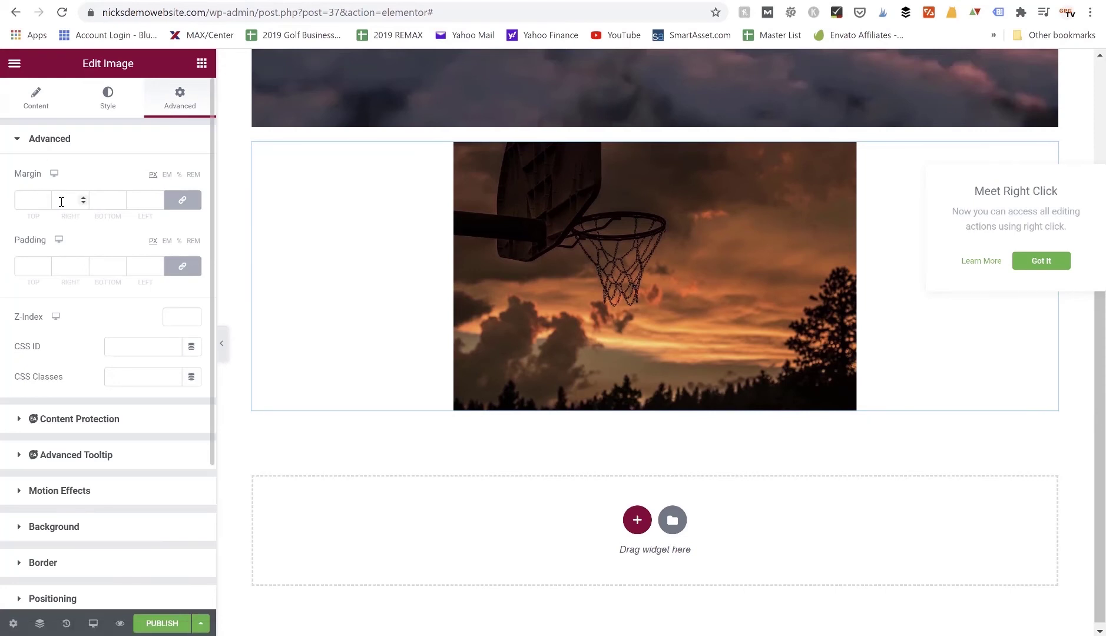
{"action": "left_click", "coordinate": [173, 270]}
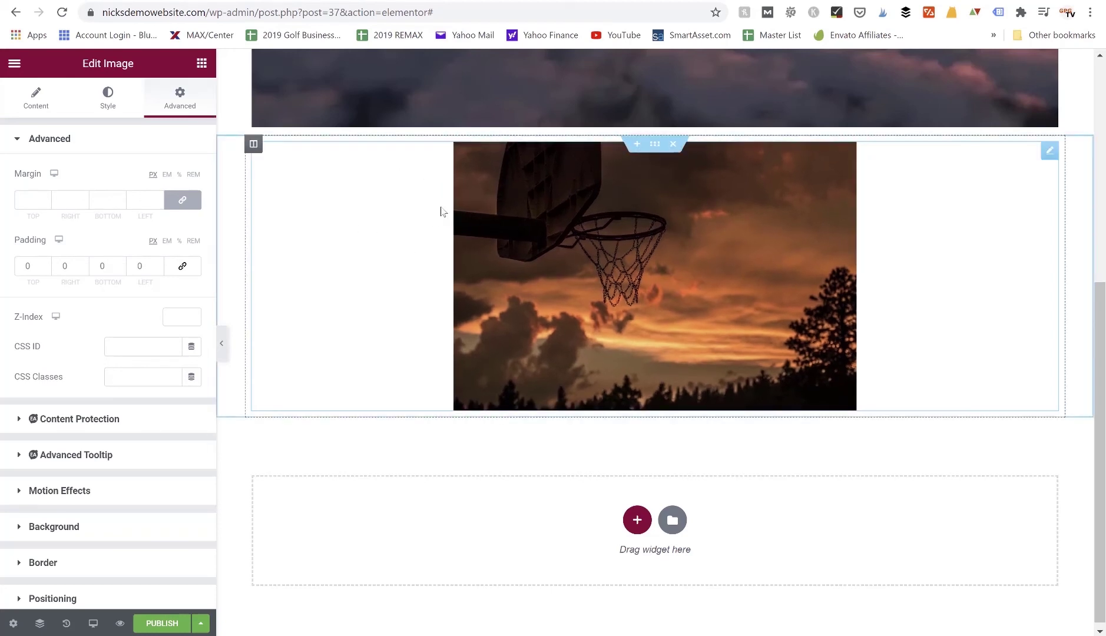
{"action": "left_click", "coordinate": [46, 264]}
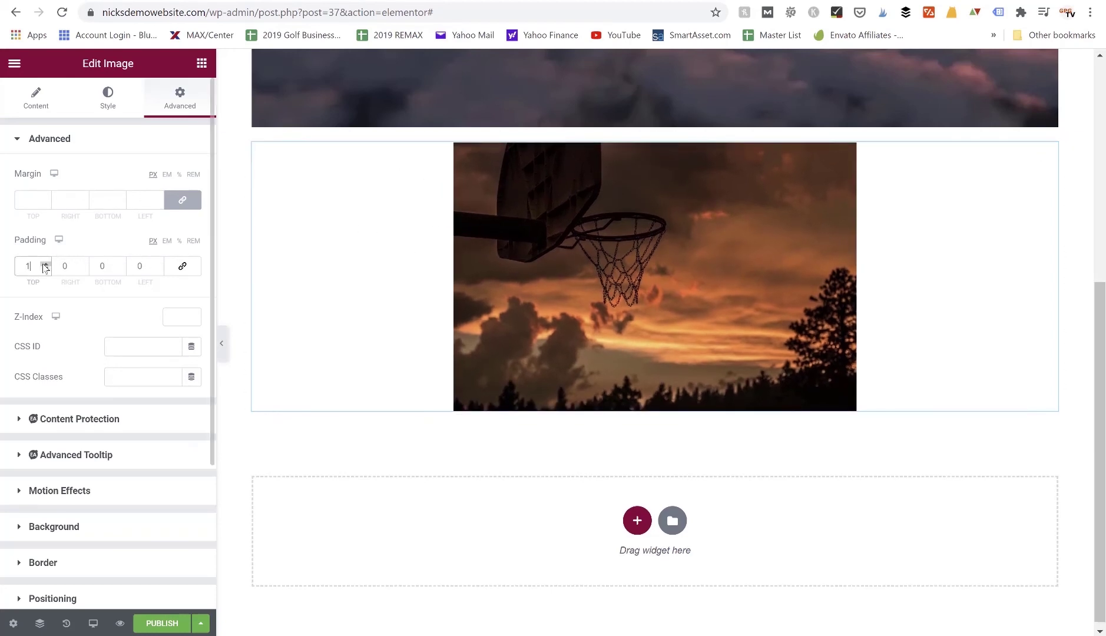
{"action": "left_click", "coordinate": [44, 264]}
{"action": "left_click", "coordinate": [45, 264]}
{"action": "left_click", "coordinate": [45, 264]}
{"action": "left_click", "coordinate": [45, 264]}
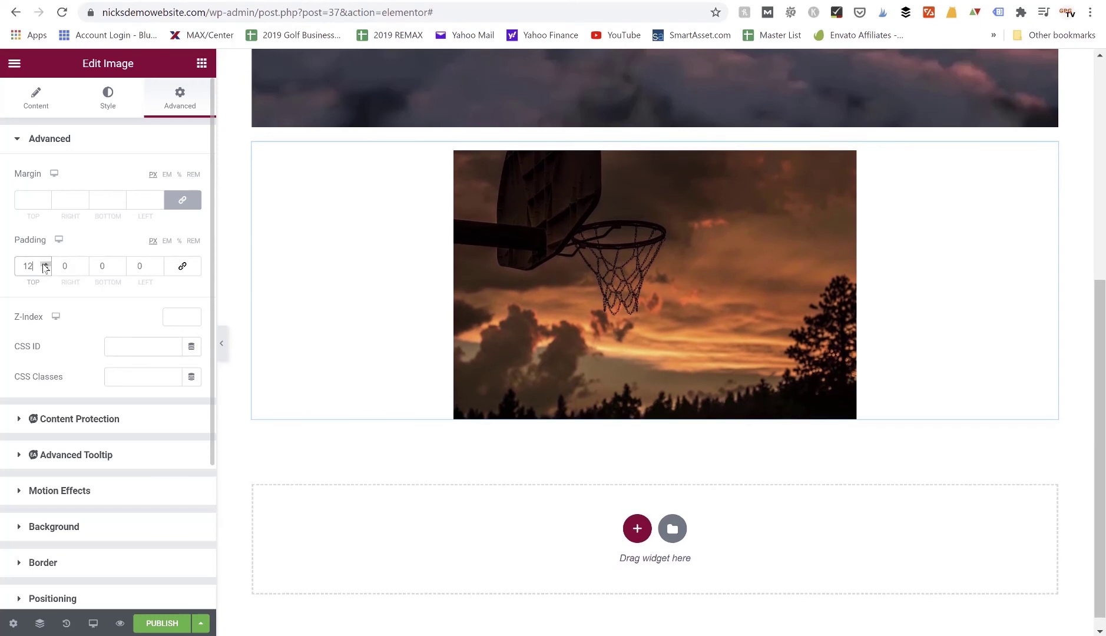
Keep raising the image's top padding to 49 px
{"action": "left_click", "coordinate": [45, 264]}
{"action": "left_click", "coordinate": [46, 264]}
{"action": "left_click", "coordinate": [45, 264]}
{"action": "left_click", "coordinate": [46, 265]}
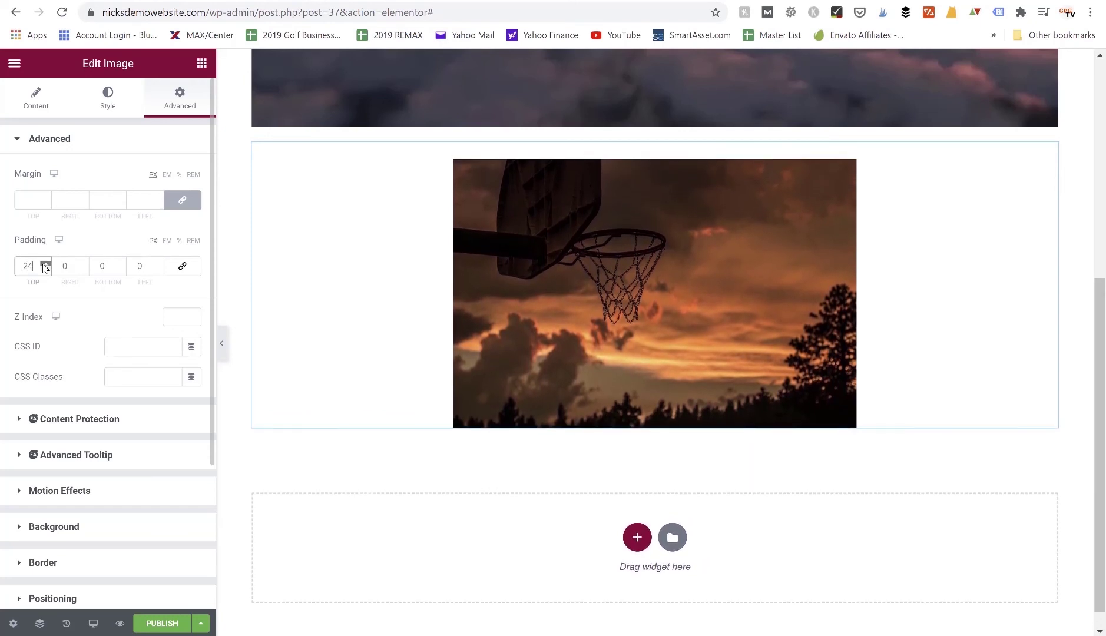
{"action": "left_click", "coordinate": [45, 264]}
{"action": "left_click", "coordinate": [45, 264]}
{"action": "left_click", "coordinate": [45, 264]}
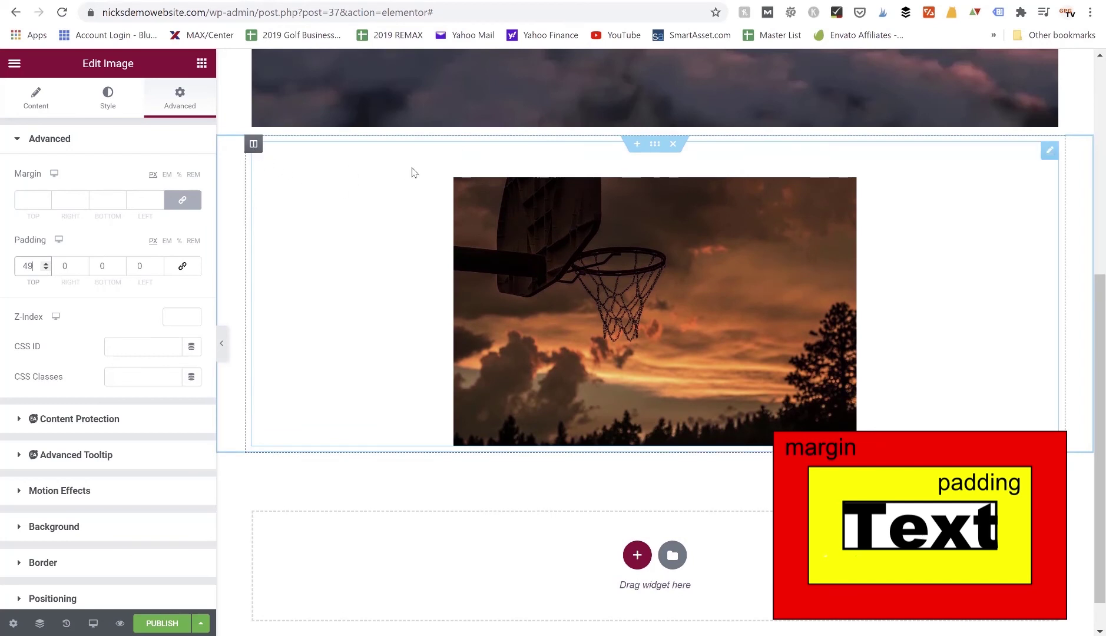
Reset the image's top padding to 0, then try a top margin and set it back to 0
{"action": "key", "text": "BackSpace"}
{"action": "key", "text": "BackSpace"}
{"action": "type", "text": "0"}
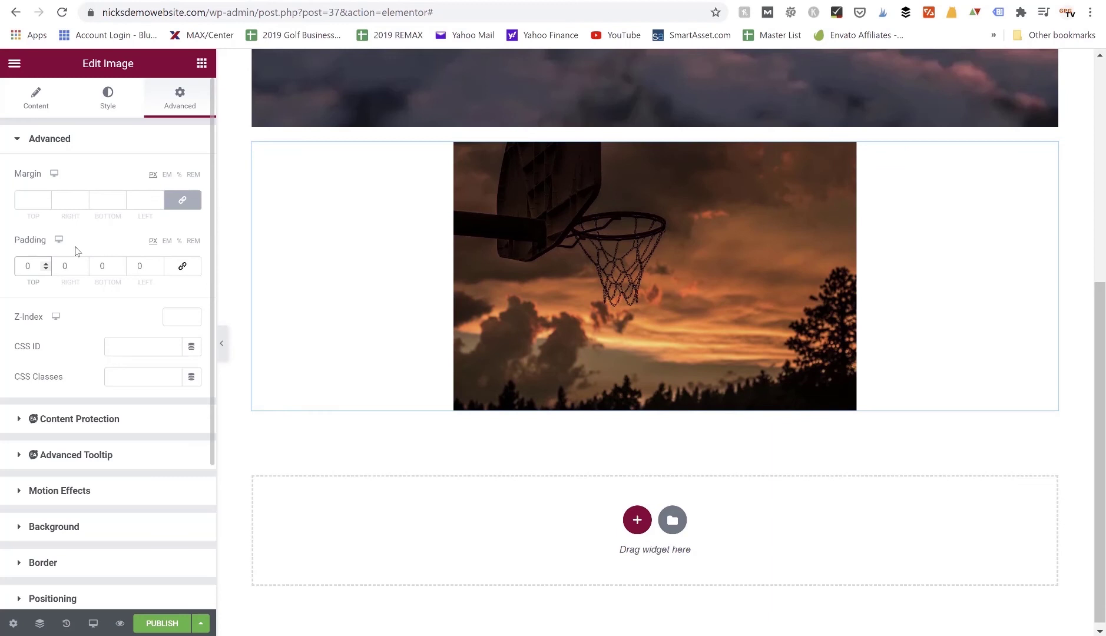
{"action": "left_click", "coordinate": [182, 199]}
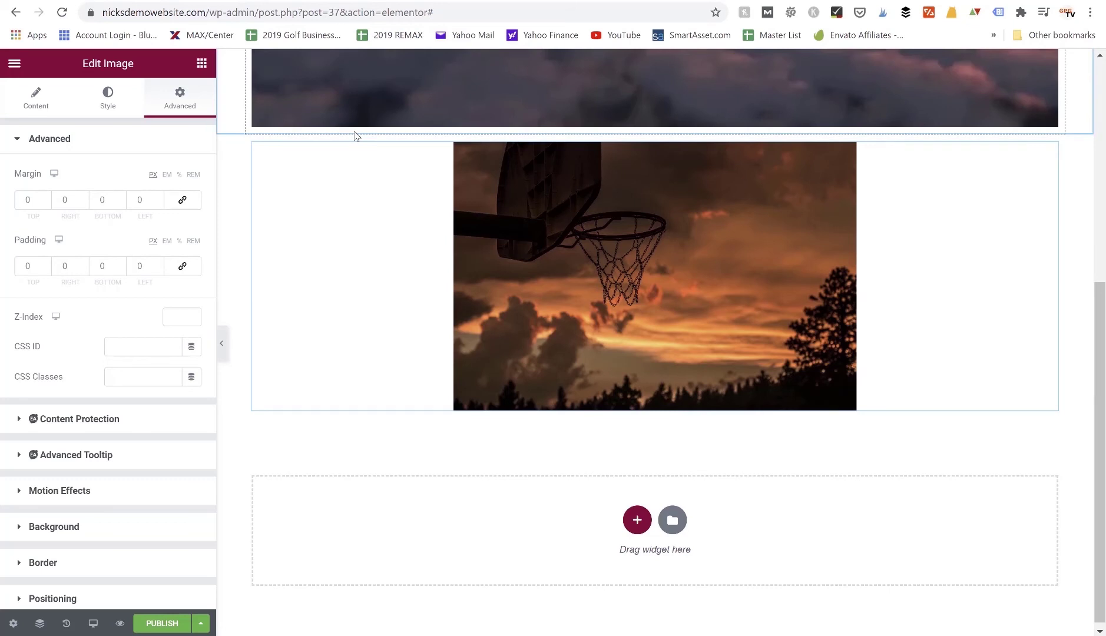
{"action": "left_click", "coordinate": [45, 198]}
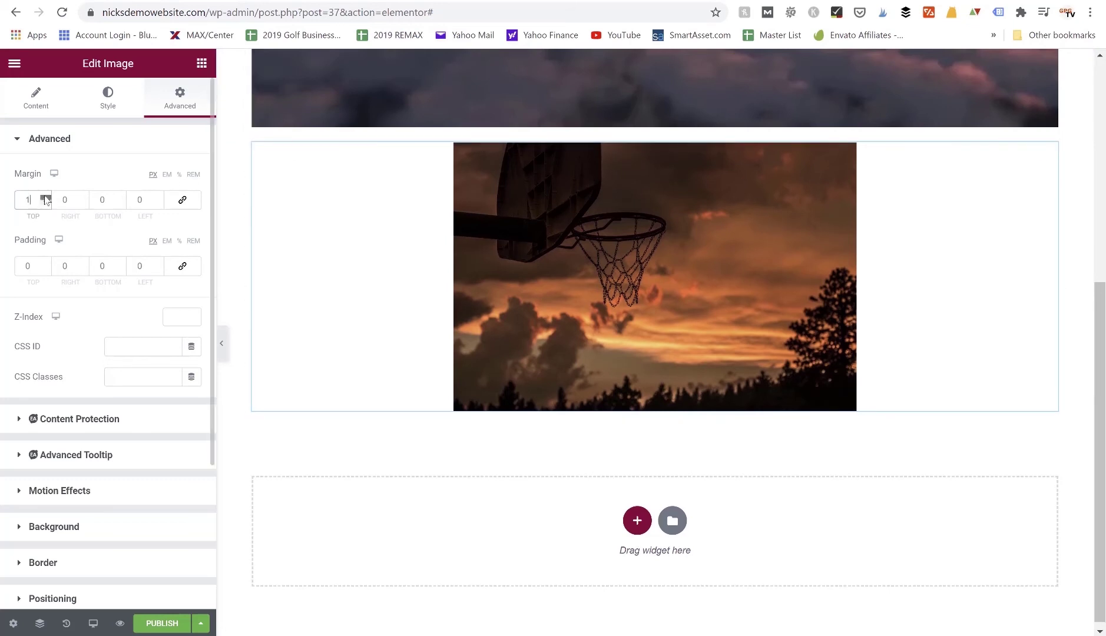
{"action": "left_click_drag", "start_coordinate": [46, 199], "coordinate": [46, 201]}
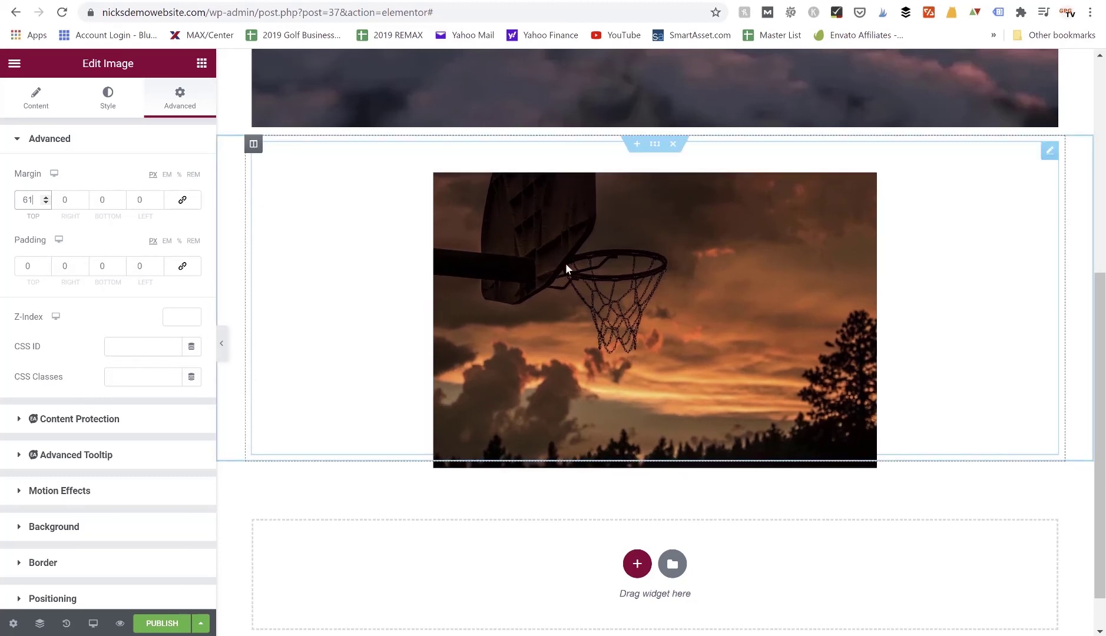
{"action": "double_click", "coordinate": [35, 202]}
{"action": "type", "text": "0"}
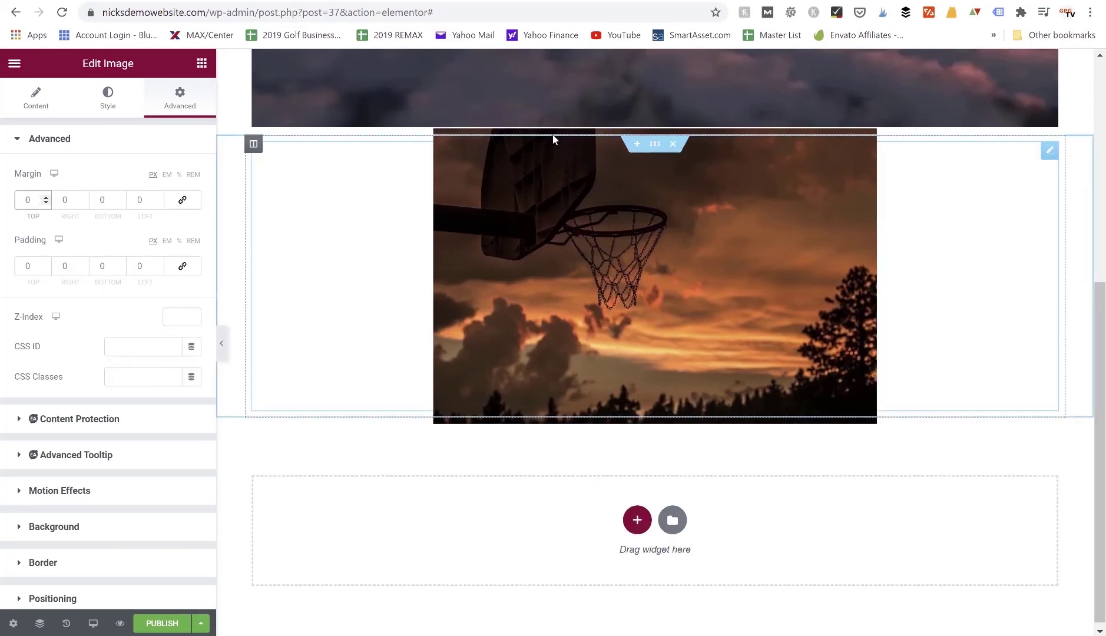
Select the YouTube video widget, dismiss the tip, and give it a 42 px bottom margin
{"action": "scroll", "coordinate": [547, 246], "scroll_direction": "up", "scroll_amount": 5}
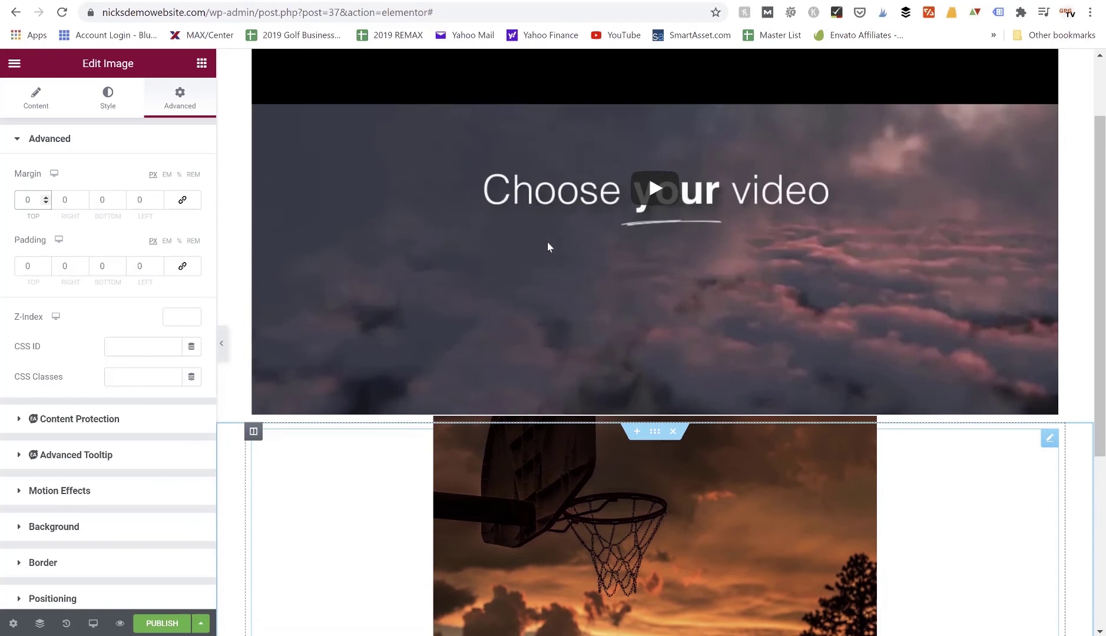
{"action": "scroll", "coordinate": [547, 246], "scroll_direction": "up", "scroll_amount": 2}
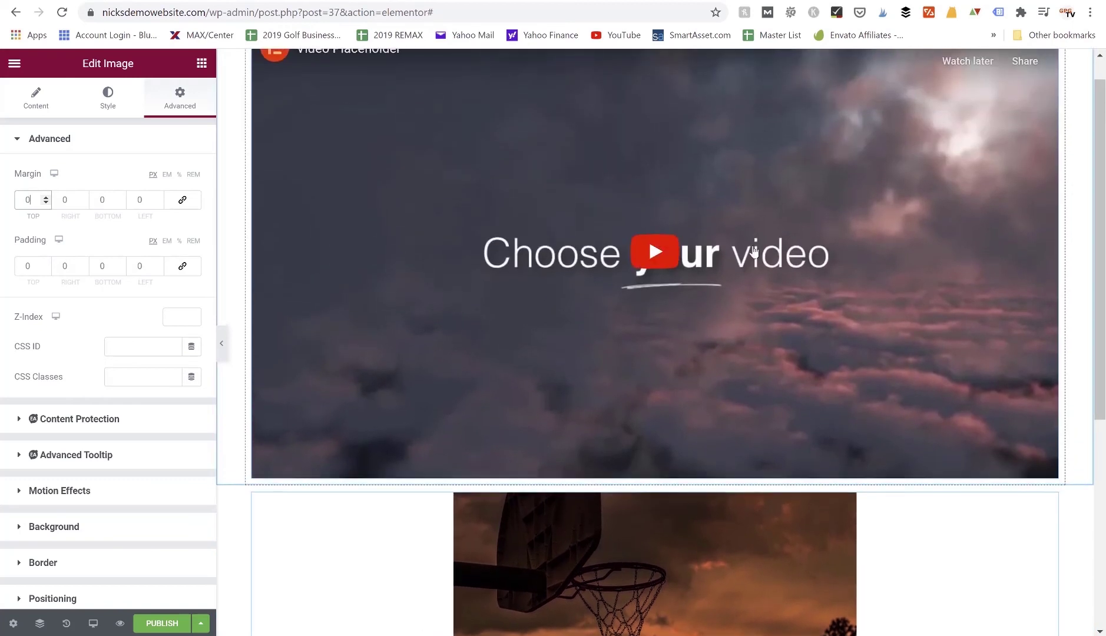
{"action": "left_click", "coordinate": [1013, 145]}
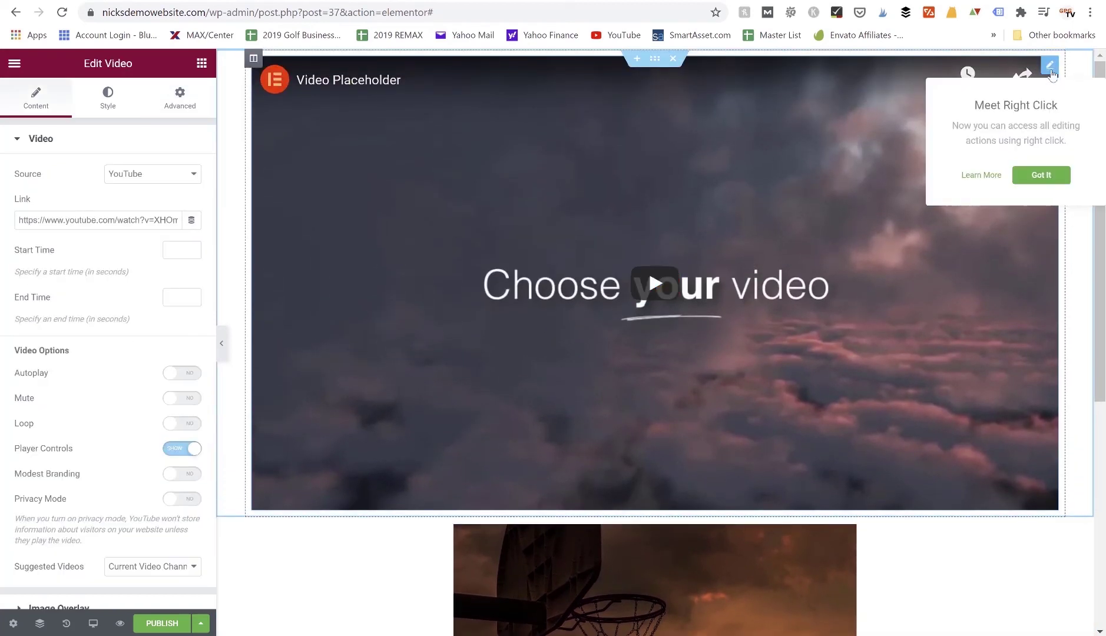
{"action": "left_click", "coordinate": [1041, 175]}
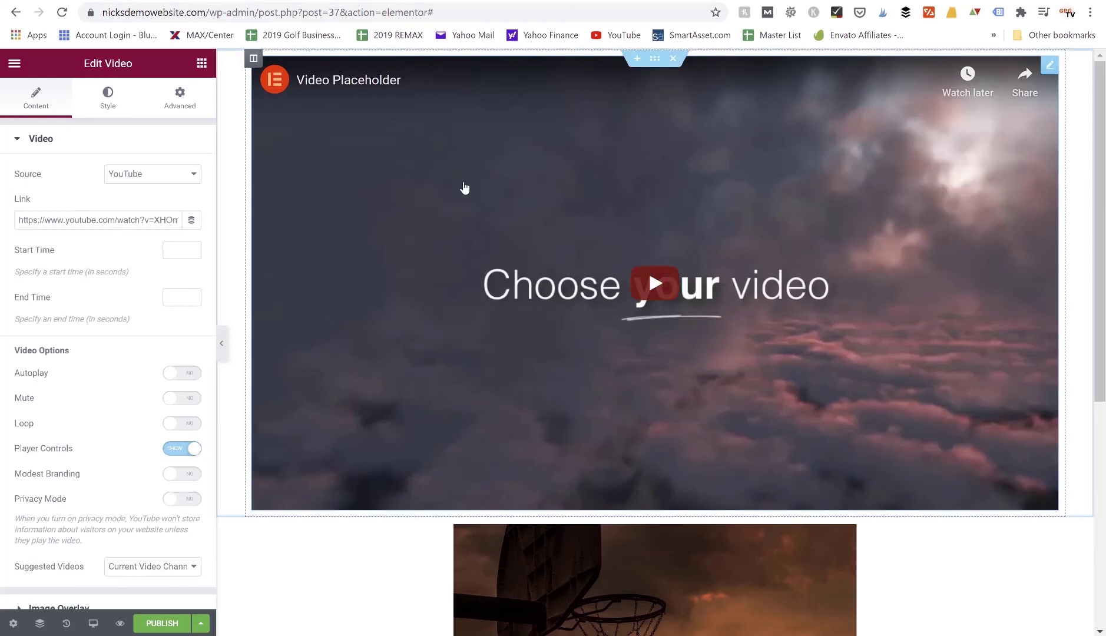
{"action": "left_click", "coordinate": [180, 100]}
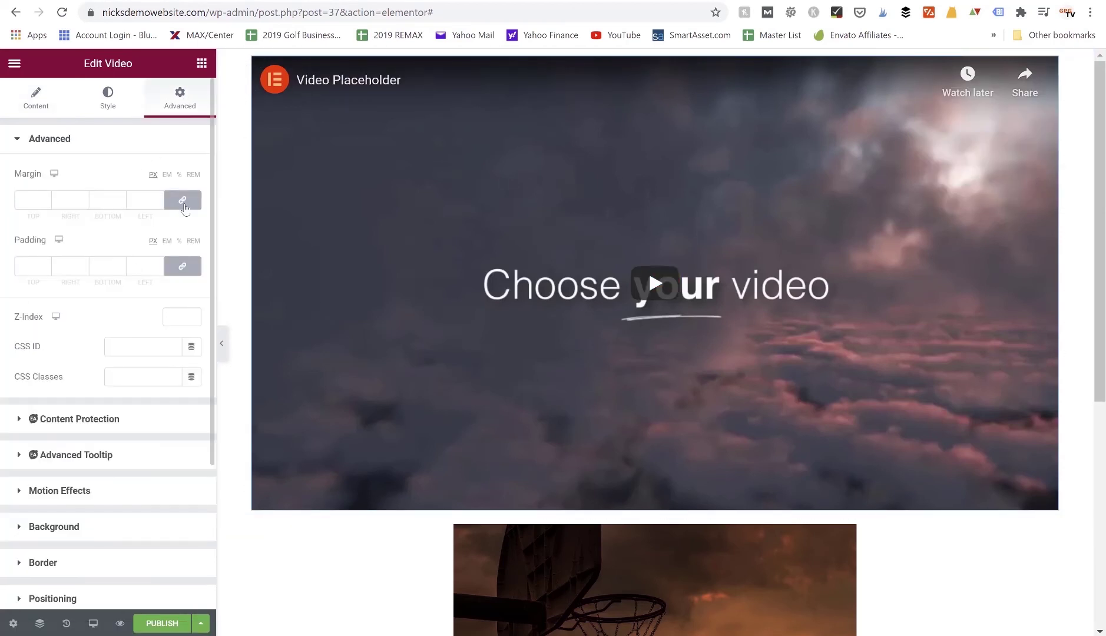
{"action": "left_click", "coordinate": [122, 197]}
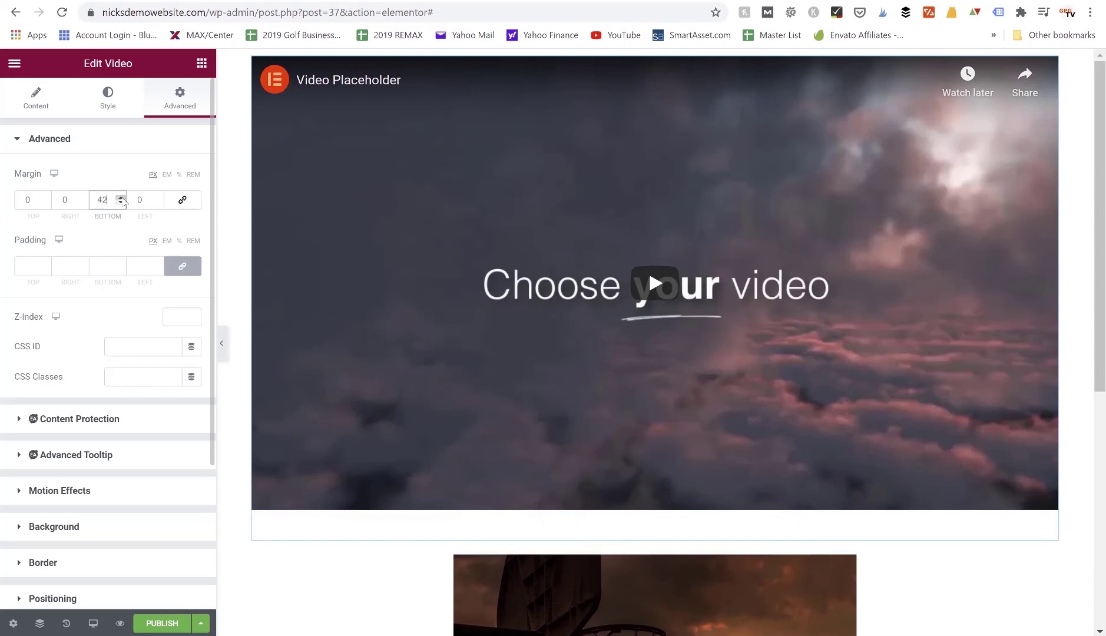
{"action": "scroll", "coordinate": [408, 451], "scroll_direction": "down", "scroll_amount": 2}
{"action": "scroll", "coordinate": [409, 451], "scroll_direction": "down", "scroll_amount": 2}
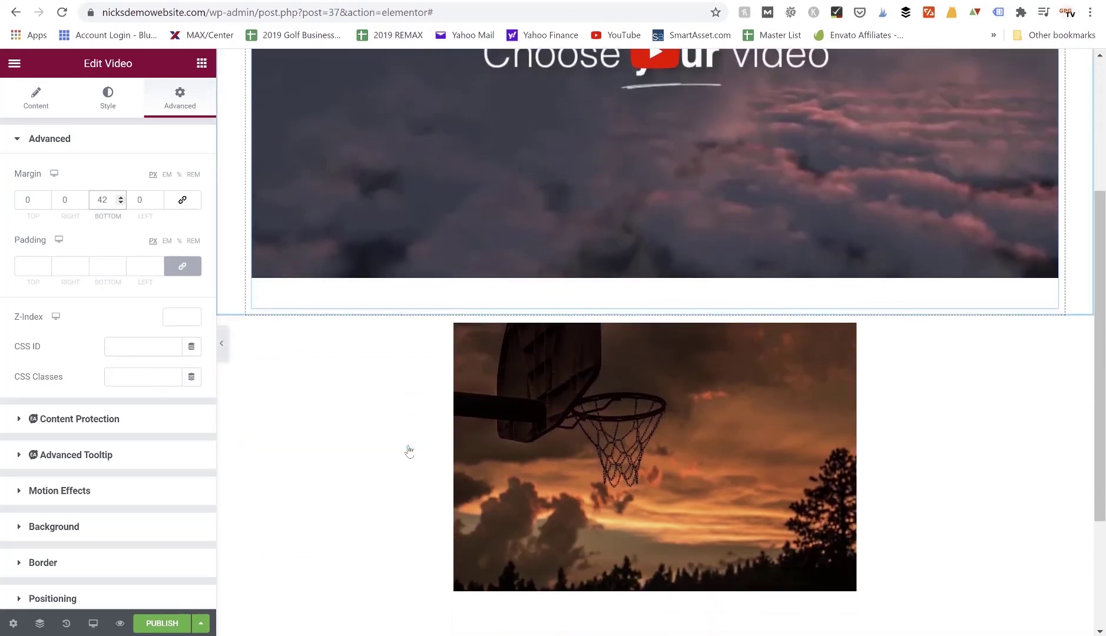
{"action": "scroll", "coordinate": [408, 452], "scroll_direction": "down", "scroll_amount": 2}
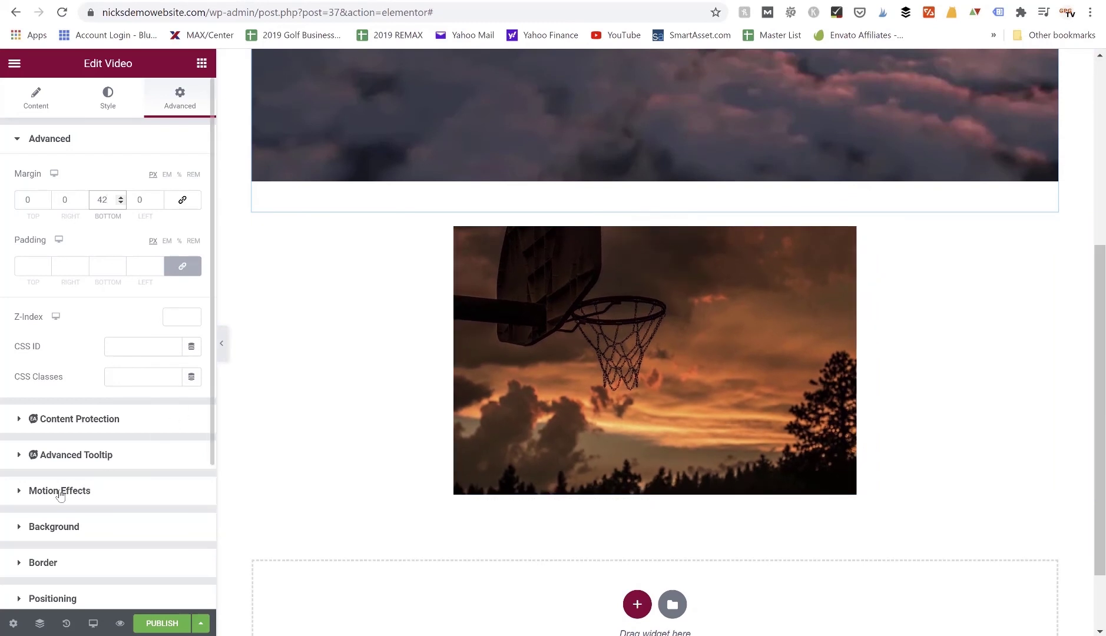
In the basketball image's Motion Effects, try Zoom In Right, then set the entrance animation to Bounce In Right
{"action": "left_click", "coordinate": [1049, 235]}
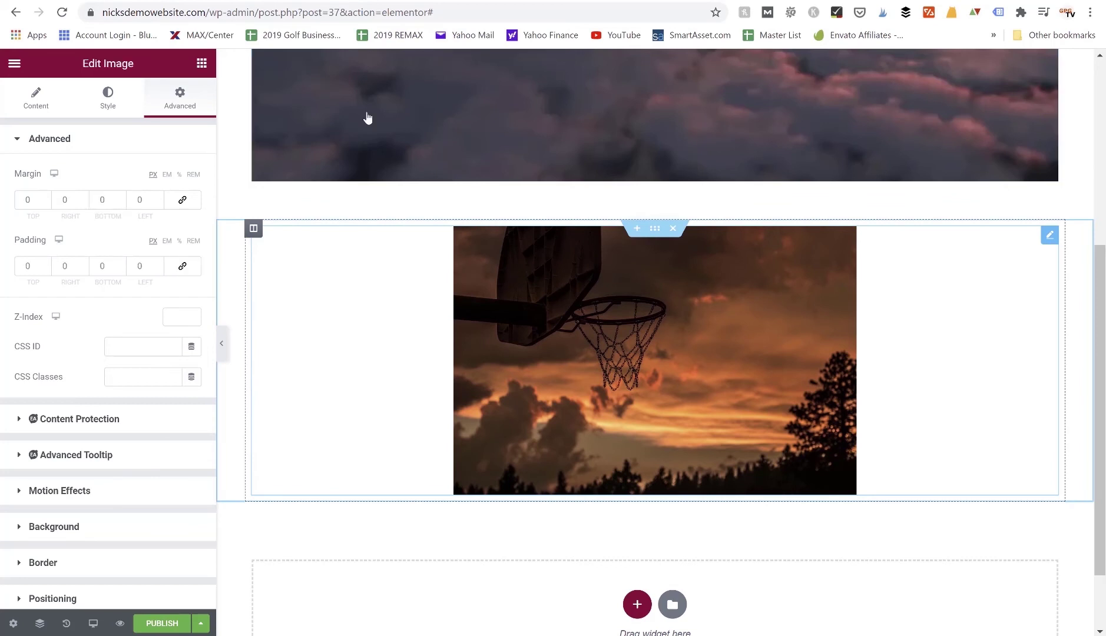
{"action": "scroll", "coordinate": [87, 416], "scroll_direction": "down", "scroll_amount": 3}
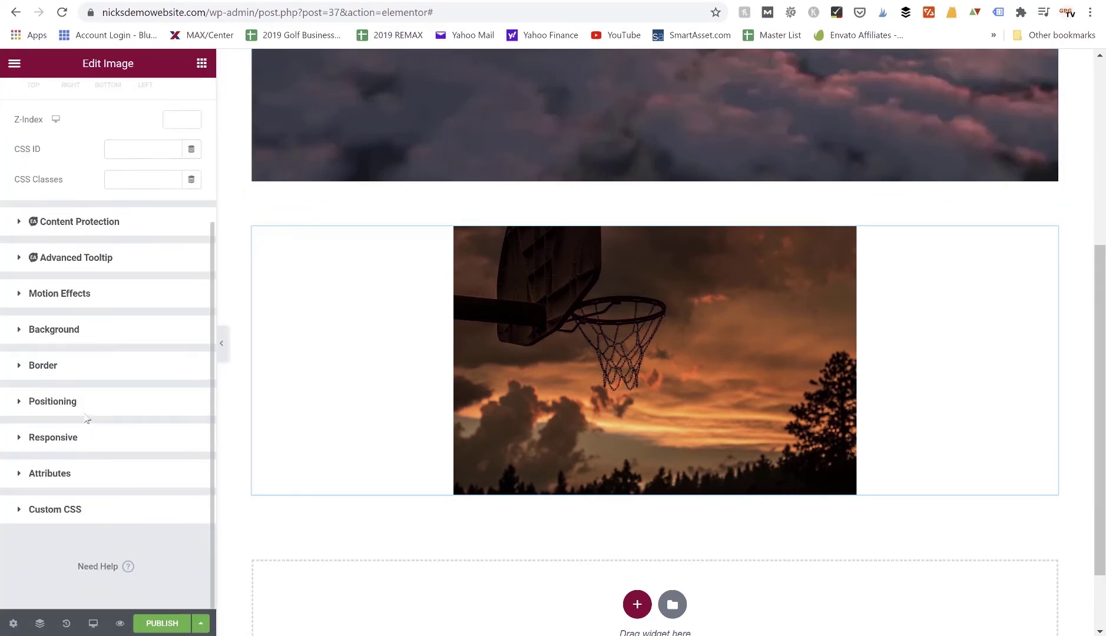
{"action": "left_click", "coordinate": [18, 293]}
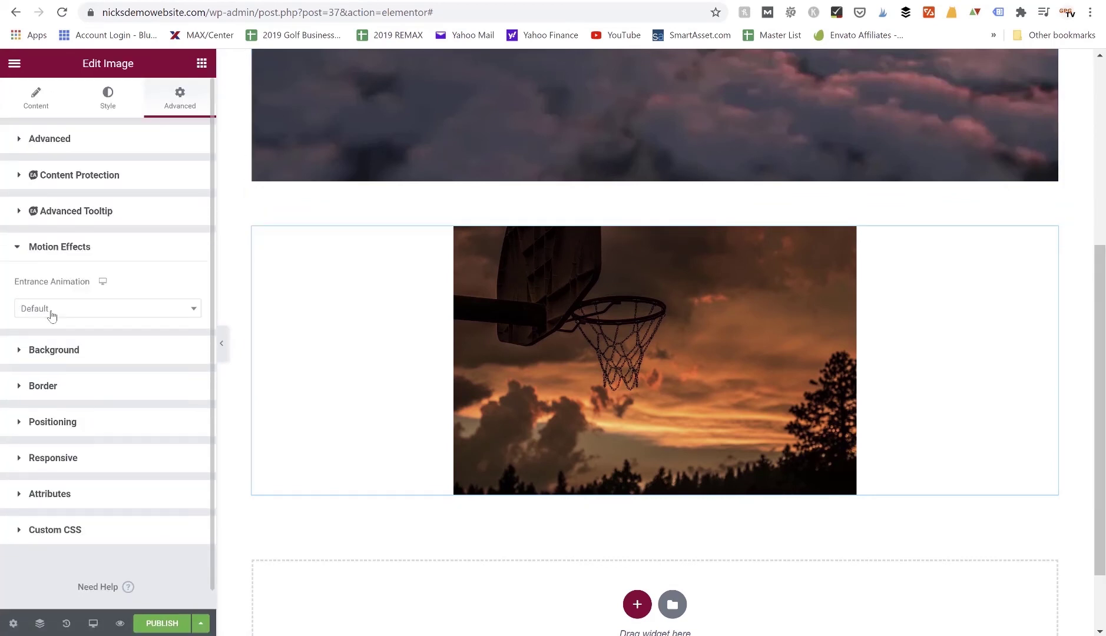
{"action": "left_click", "coordinate": [52, 312]}
{"action": "scroll", "coordinate": [53, 435], "scroll_direction": "down", "scroll_amount": 2}
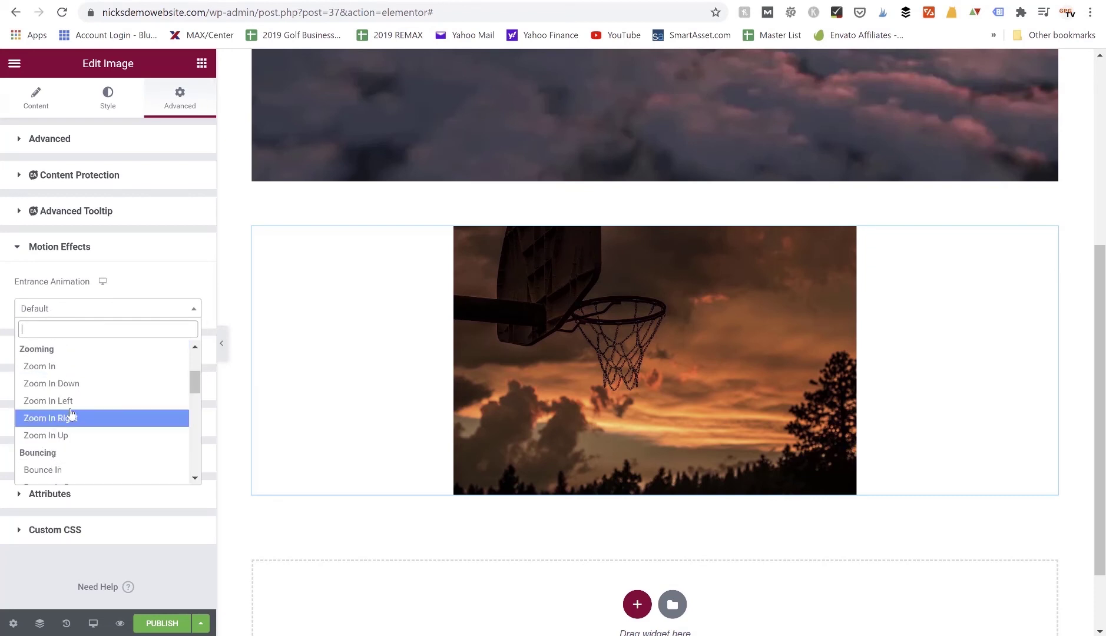
{"action": "left_click", "coordinate": [69, 418]}
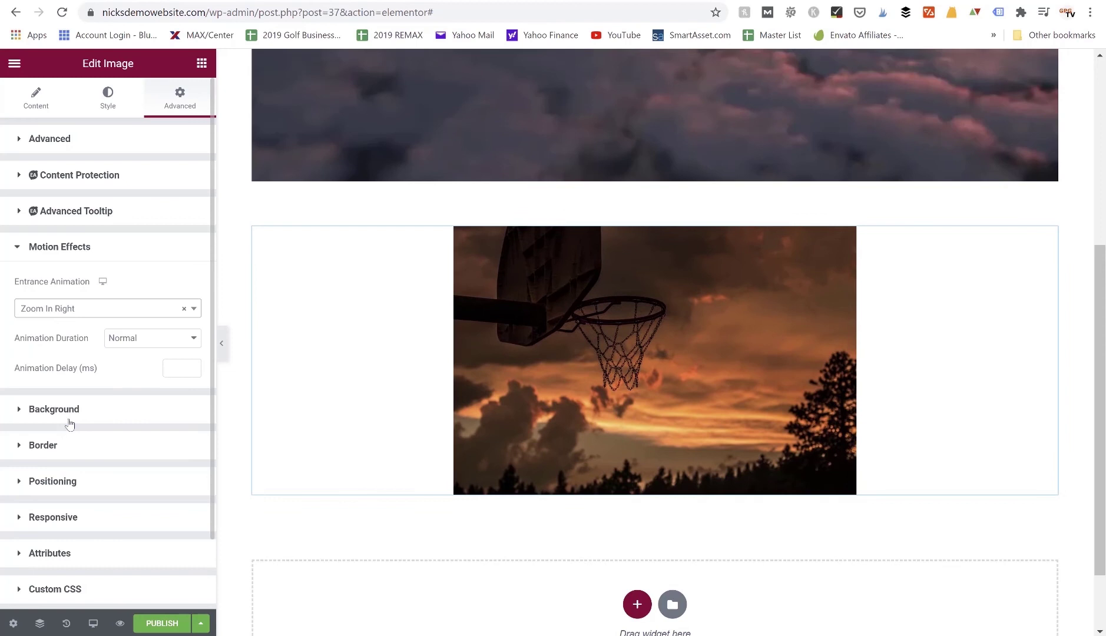
{"action": "left_click", "coordinate": [77, 309]}
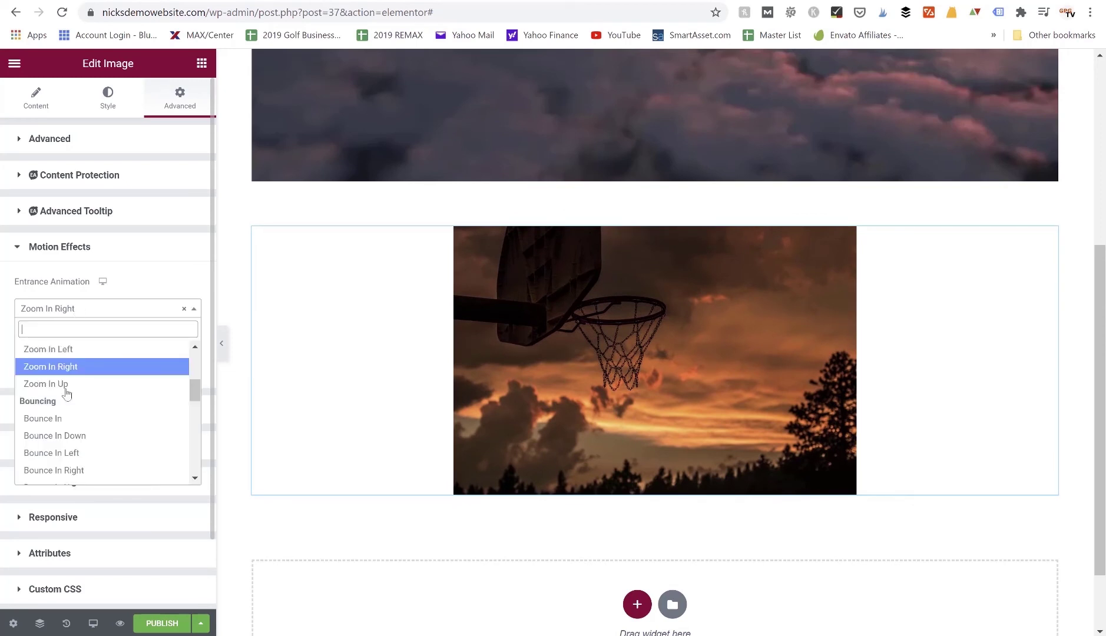
{"action": "scroll", "coordinate": [69, 456], "scroll_direction": "down", "scroll_amount": 1}
{"action": "left_click", "coordinate": [77, 406]}
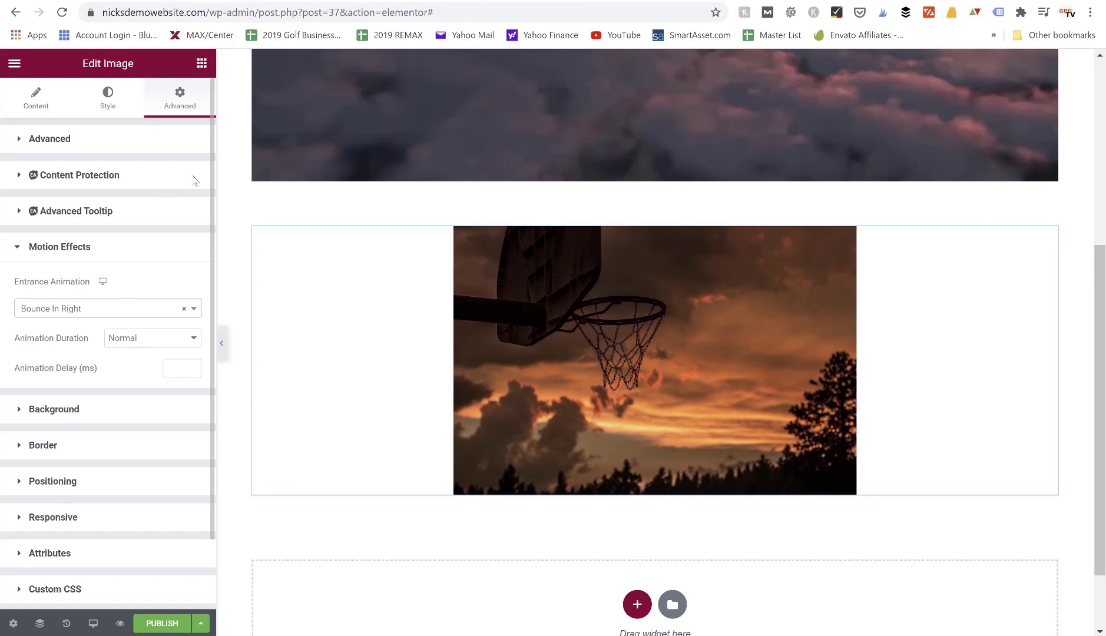
Return the side panel to the Elements widget list and scroll through the available widgets
{"action": "left_click", "coordinate": [202, 67]}
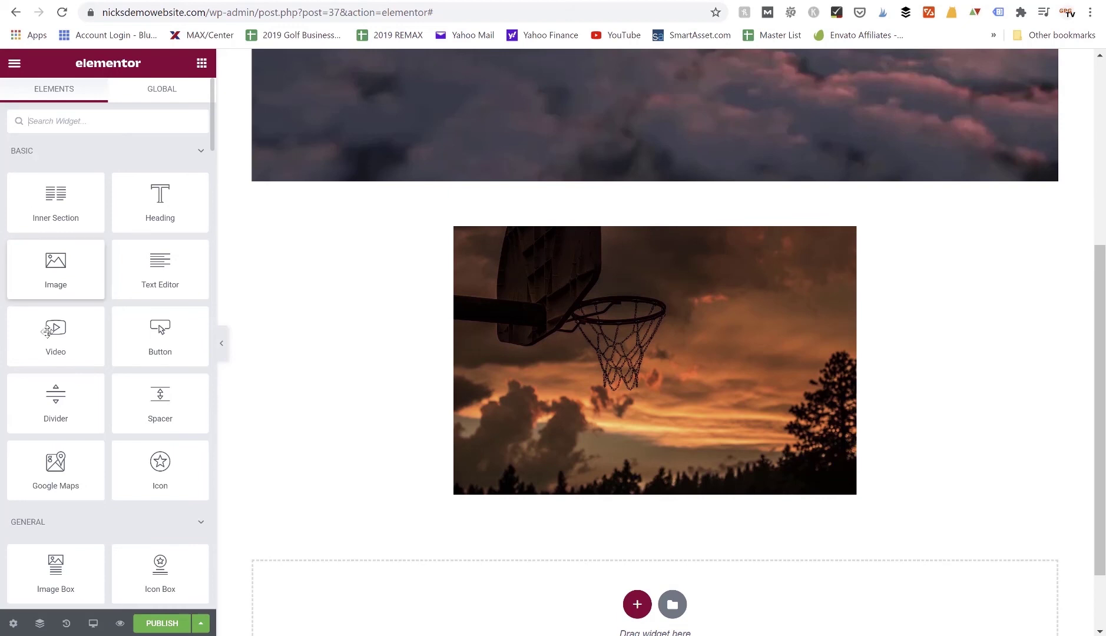
{"action": "scroll", "coordinate": [47, 331], "scroll_direction": "down", "scroll_amount": 13}
{"action": "scroll", "coordinate": [47, 331], "scroll_direction": "down", "scroll_amount": 4}
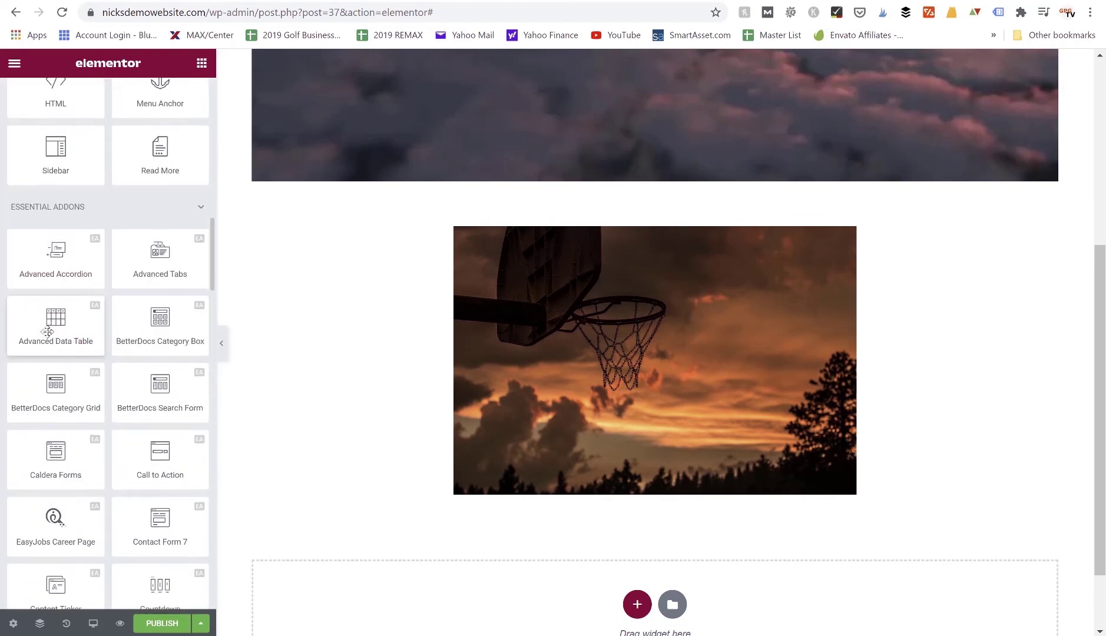
{"action": "scroll", "coordinate": [47, 331], "scroll_direction": "up", "scroll_amount": 13}
{"action": "scroll", "coordinate": [47, 332], "scroll_direction": "up", "scroll_amount": 4}
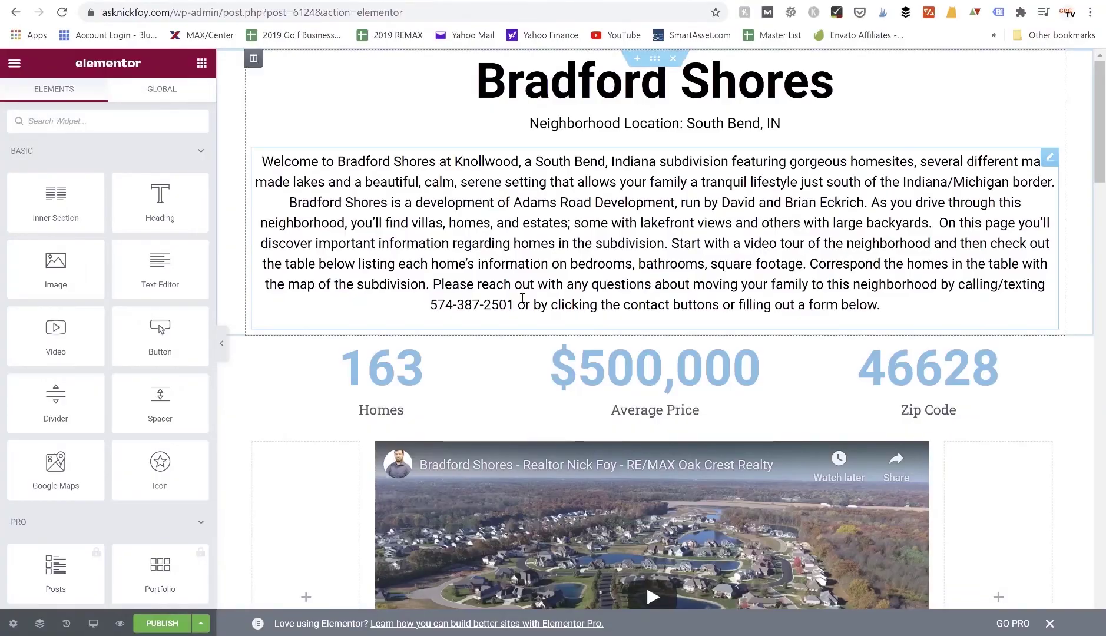
Scroll down the Bradford Shores page past the video, buttons, lot map and lot table, then back up
{"action": "scroll", "coordinate": [522, 297], "scroll_direction": "down", "scroll_amount": 3}
{"action": "scroll", "coordinate": [522, 297], "scroll_direction": "up", "scroll_amount": 2}
{"action": "scroll", "coordinate": [572, 279], "scroll_direction": "down", "scroll_amount": 1}
{"action": "scroll", "coordinate": [572, 279], "scroll_direction": "down", "scroll_amount": 5}
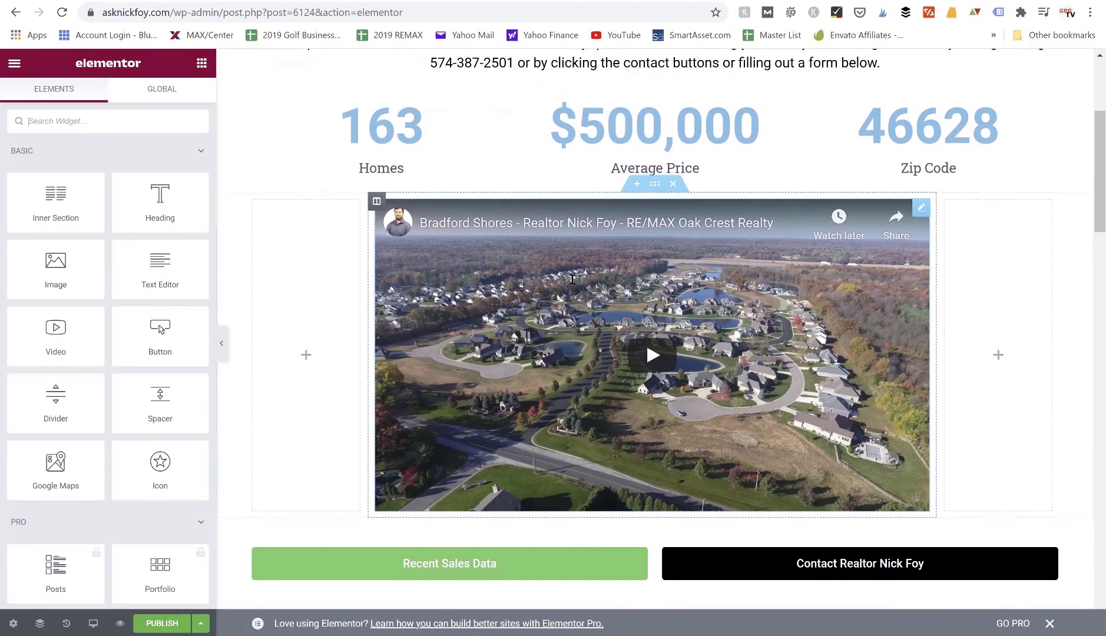
{"action": "scroll", "coordinate": [571, 278], "scroll_direction": "down", "scroll_amount": 4}
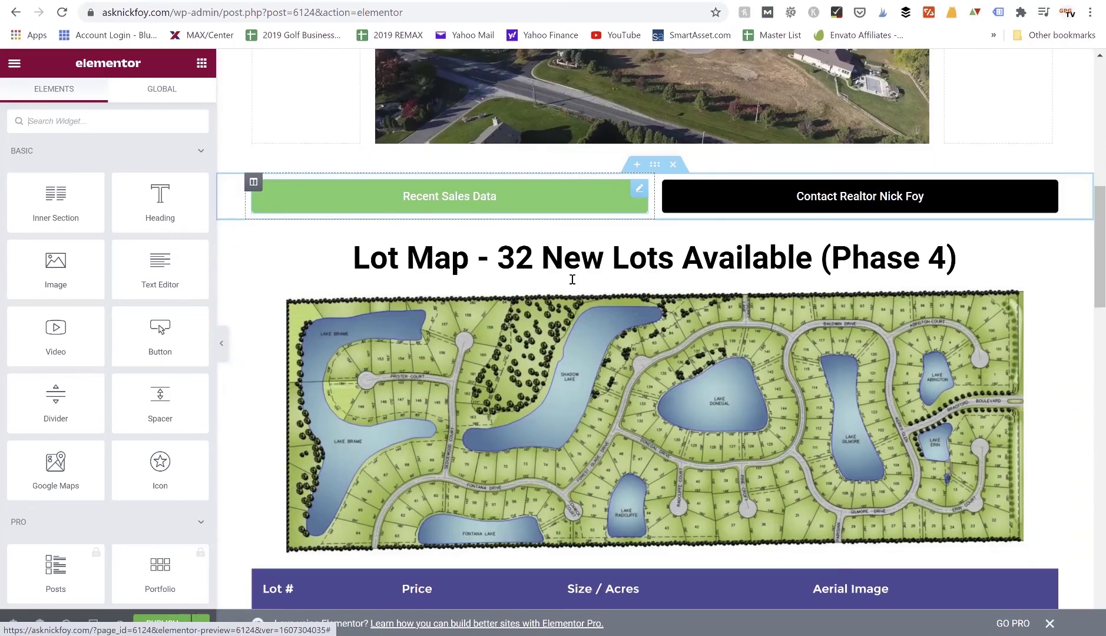
{"action": "scroll", "coordinate": [572, 279], "scroll_direction": "down", "scroll_amount": 7}
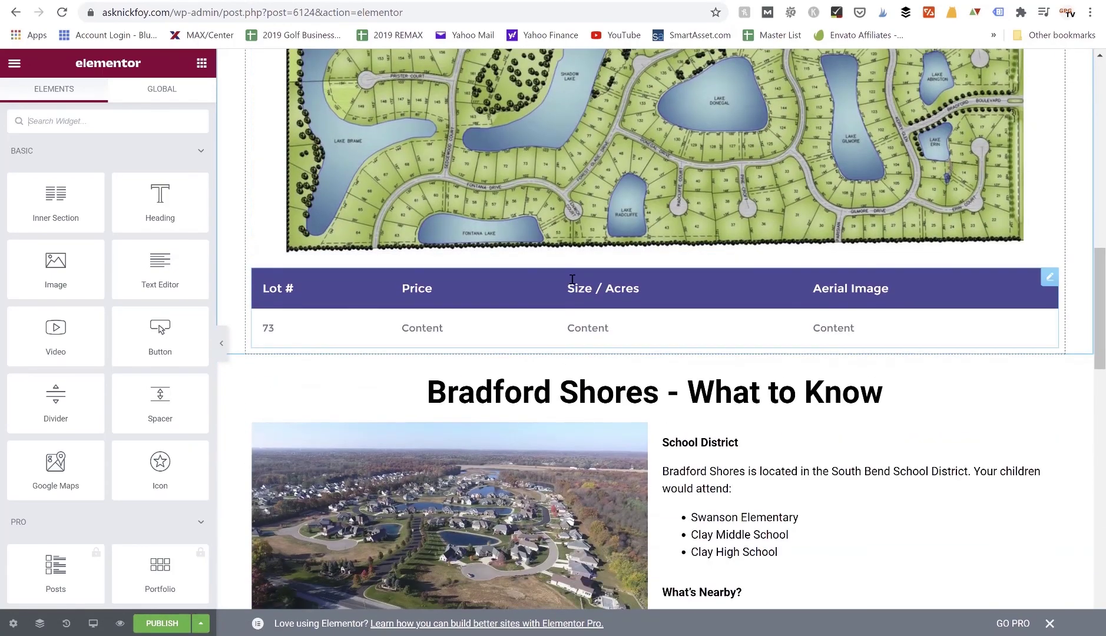
{"action": "scroll", "coordinate": [572, 278], "scroll_direction": "up", "scroll_amount": 10}
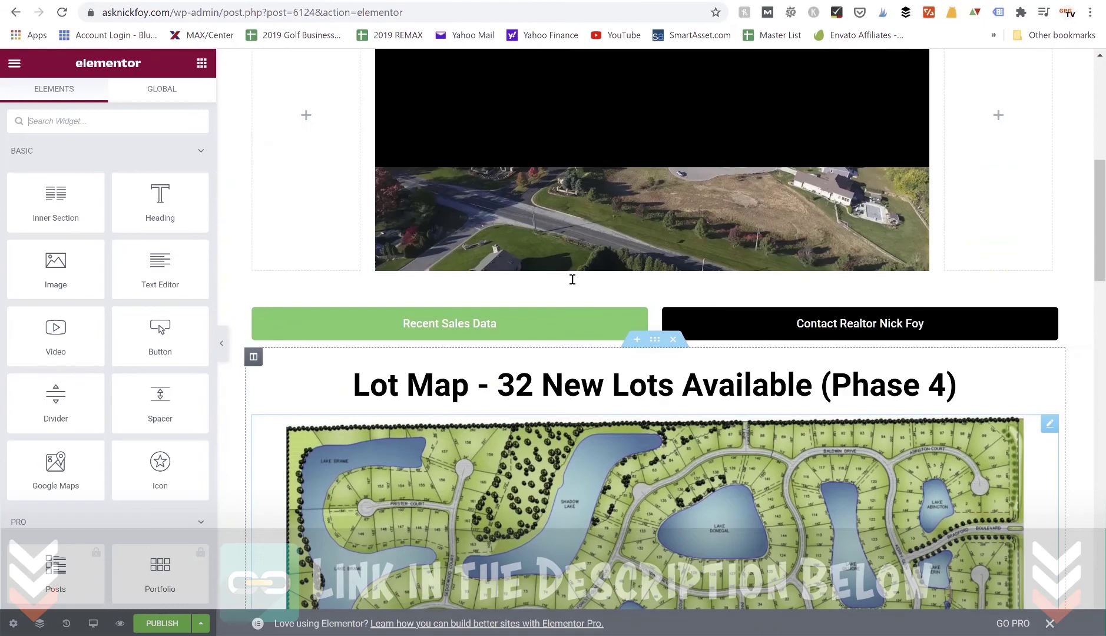
{"action": "scroll", "coordinate": [572, 279], "scroll_direction": "up", "scroll_amount": 6}
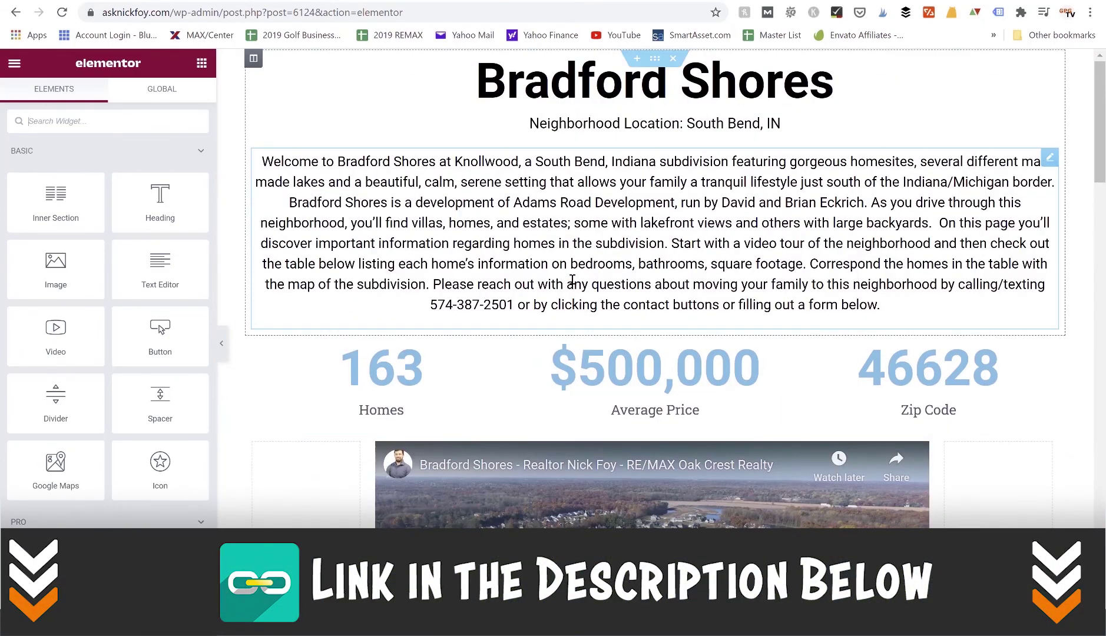